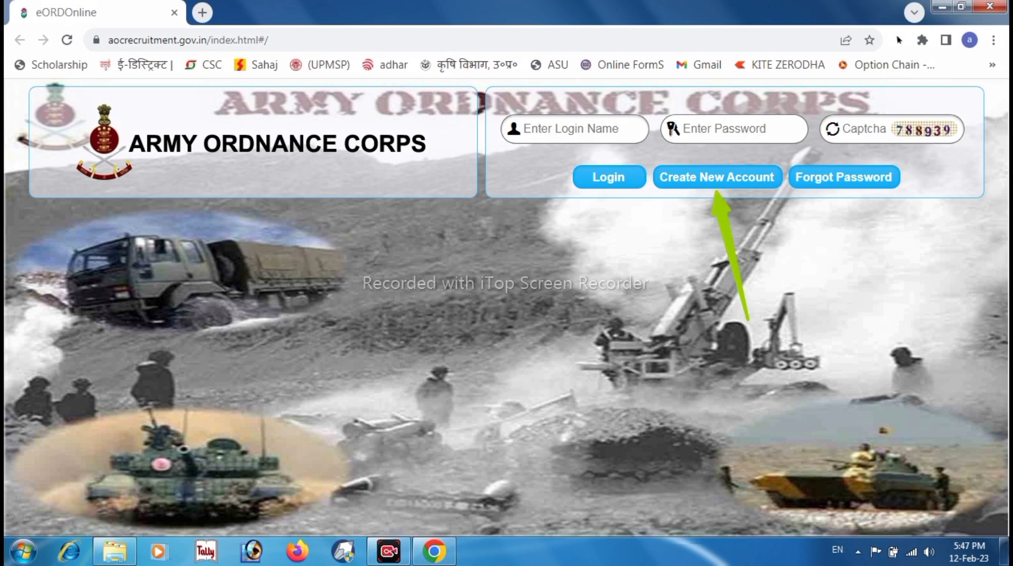
- Open the new account registration form and enter the candidate's first and last names
left_click(716, 177)
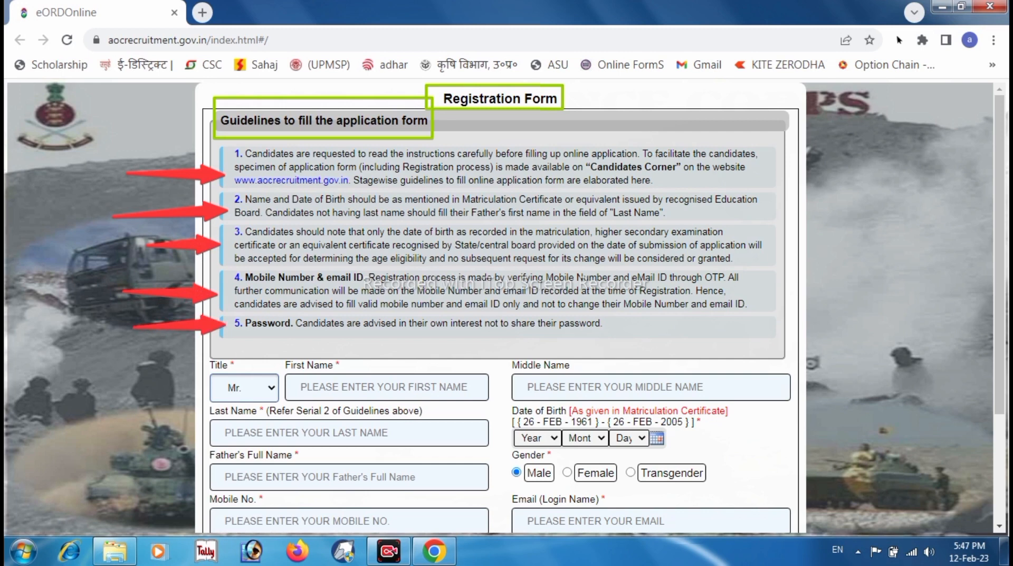
scroll(496, 306, "down", 3)
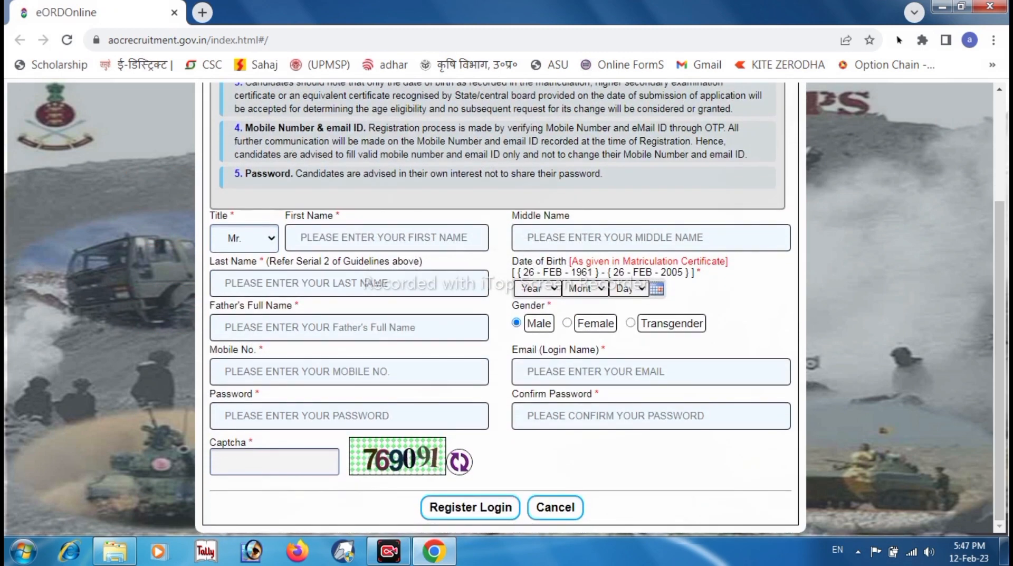
left_click(387, 238)
key("Tab")
key("Tab")
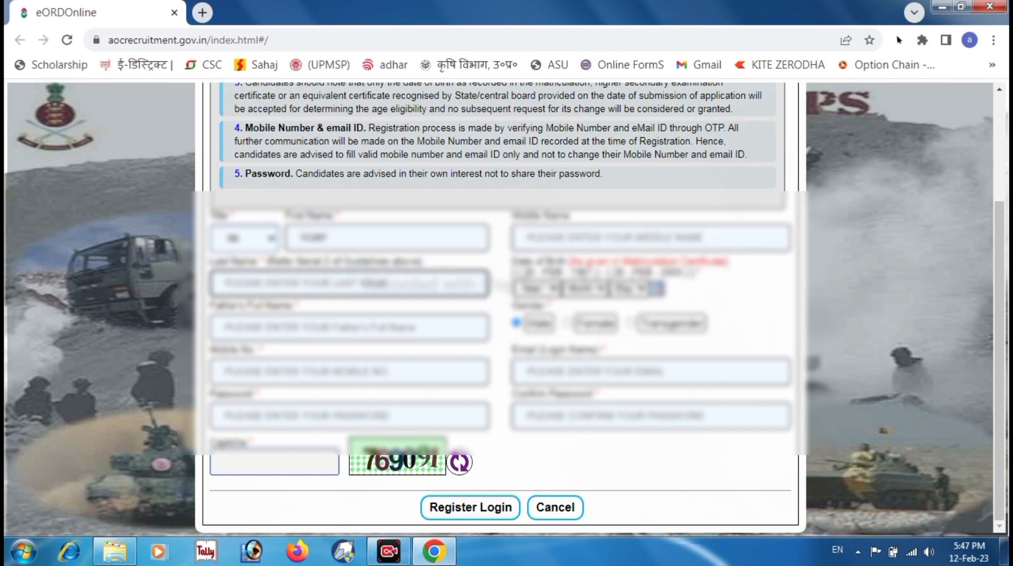
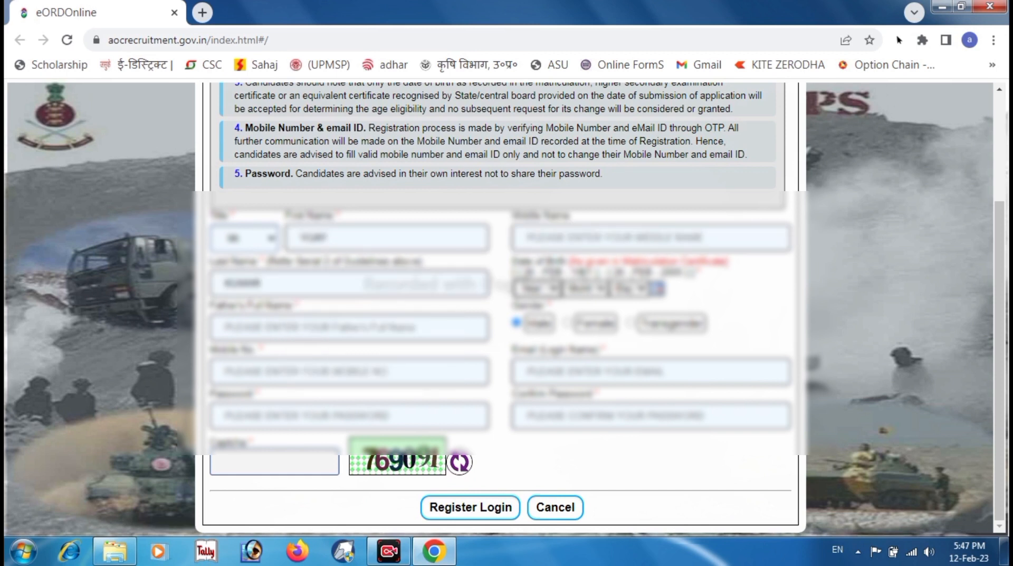
- Set the candidate's date of birth by choosing the year, month and day
left_click(538, 289)
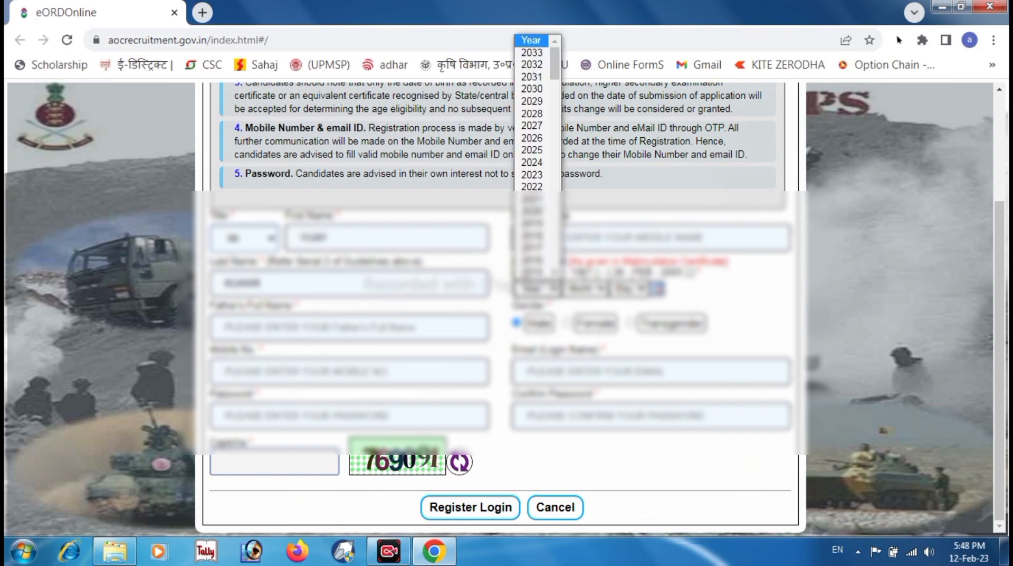
scroll(532, 185, "down", 8)
scroll(532, 136, "up", 6)
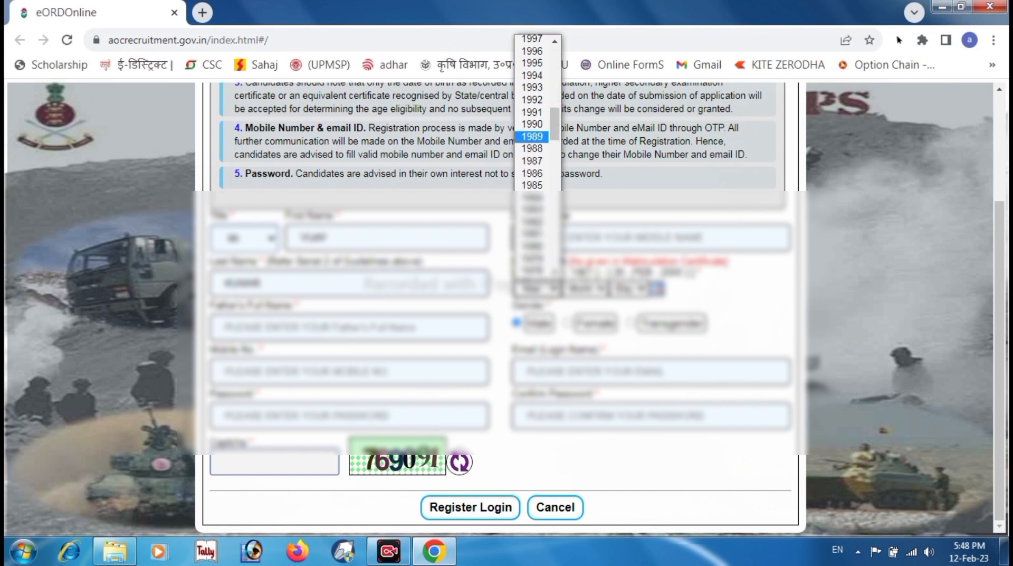
left_click(532, 258)
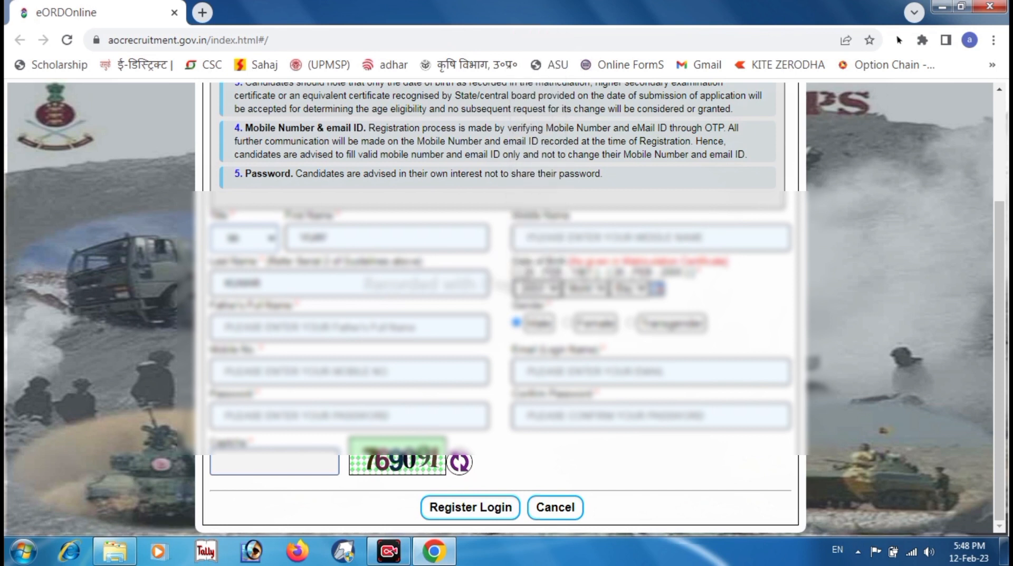
left_click(586, 288)
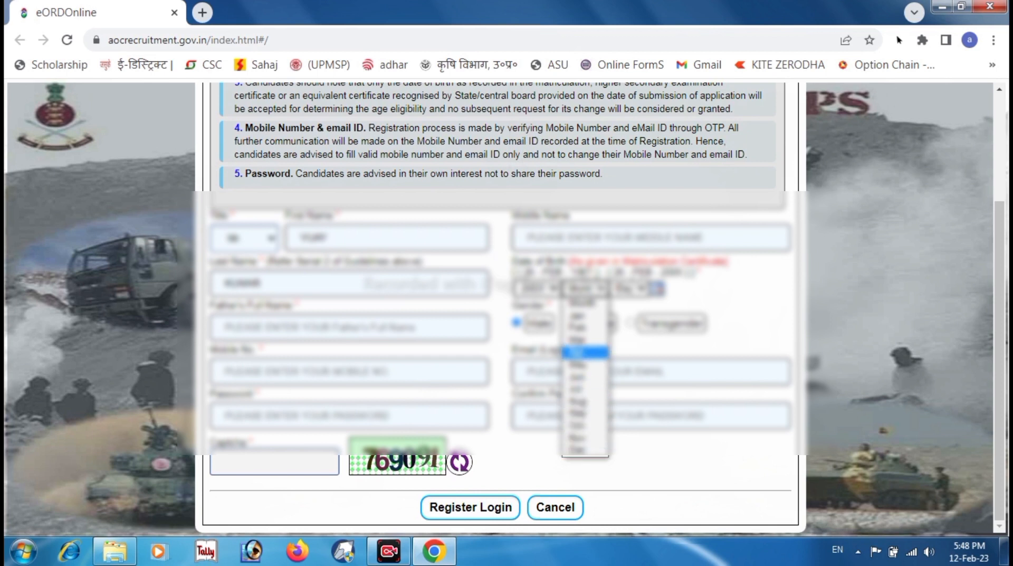
left_click(585, 316)
left_click(628, 289)
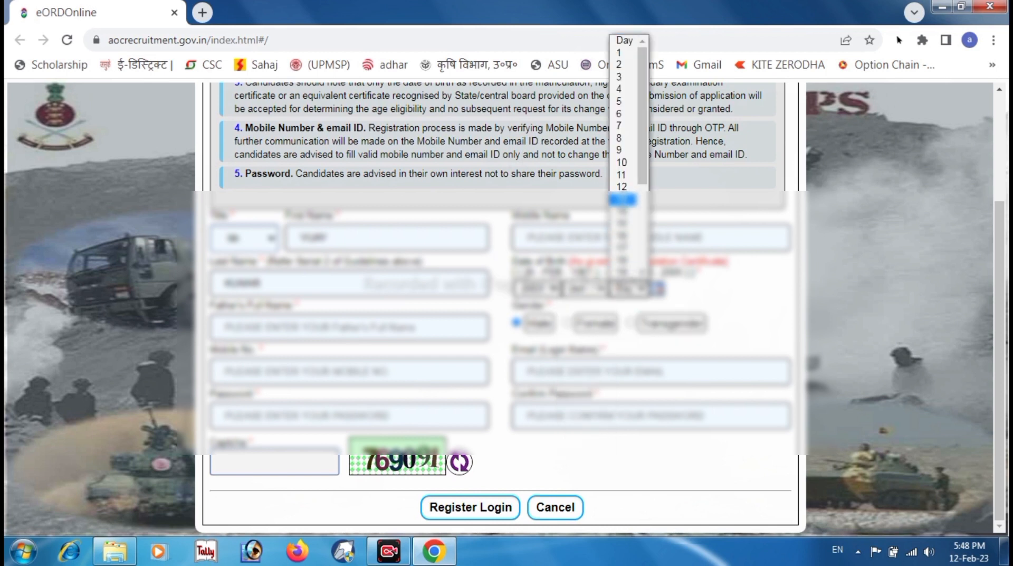
scroll(623, 201, "down", 3)
left_click(623, 260)
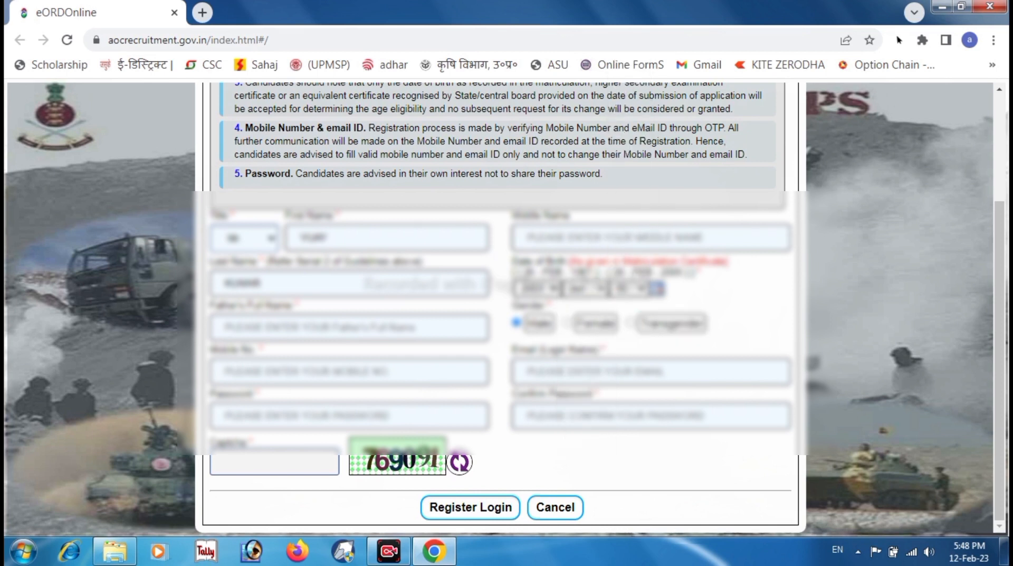
- Enter the father's full name and the candidate's mobile number in the registration form
left_click(327, 327)
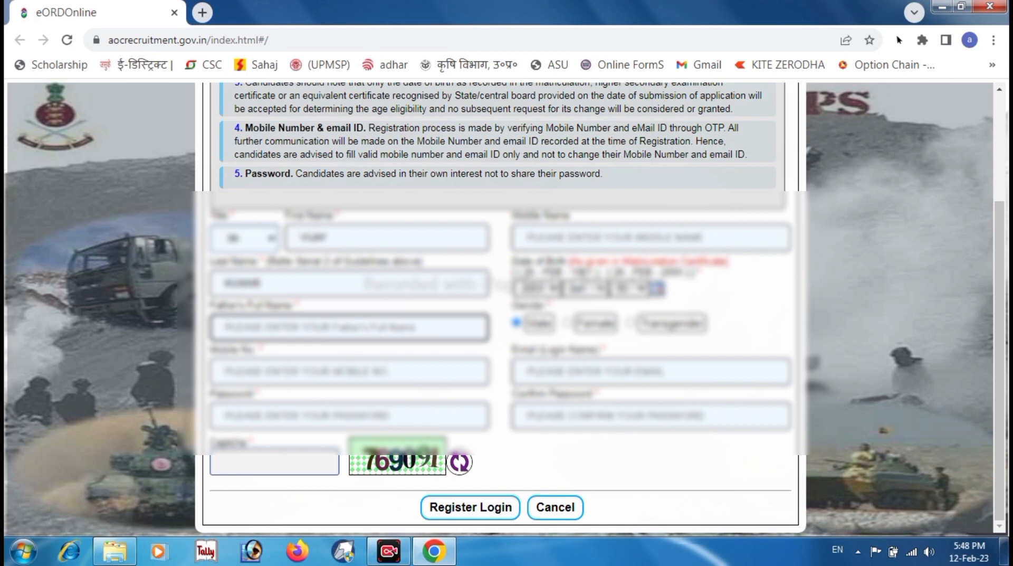
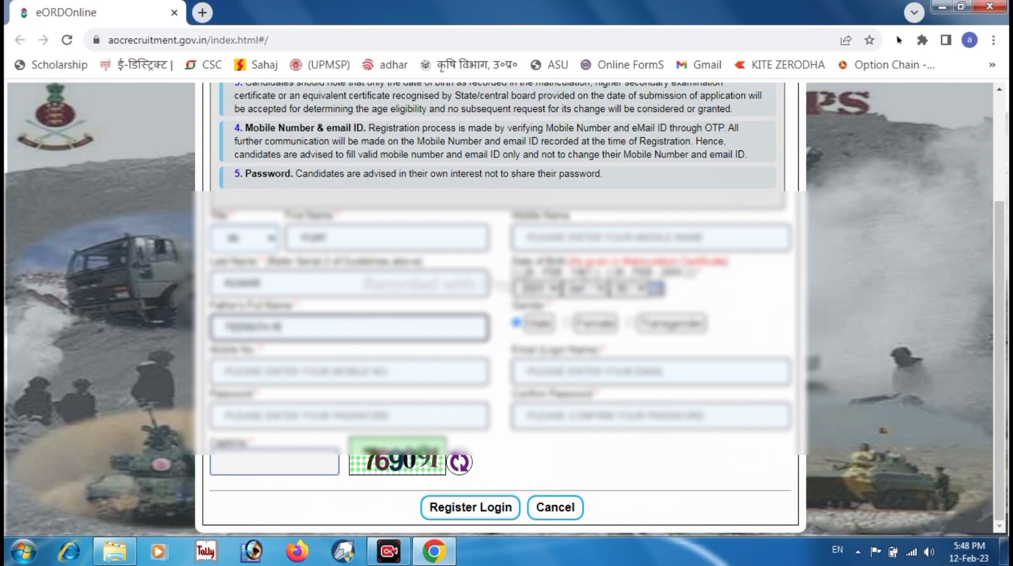
left_click(327, 372)
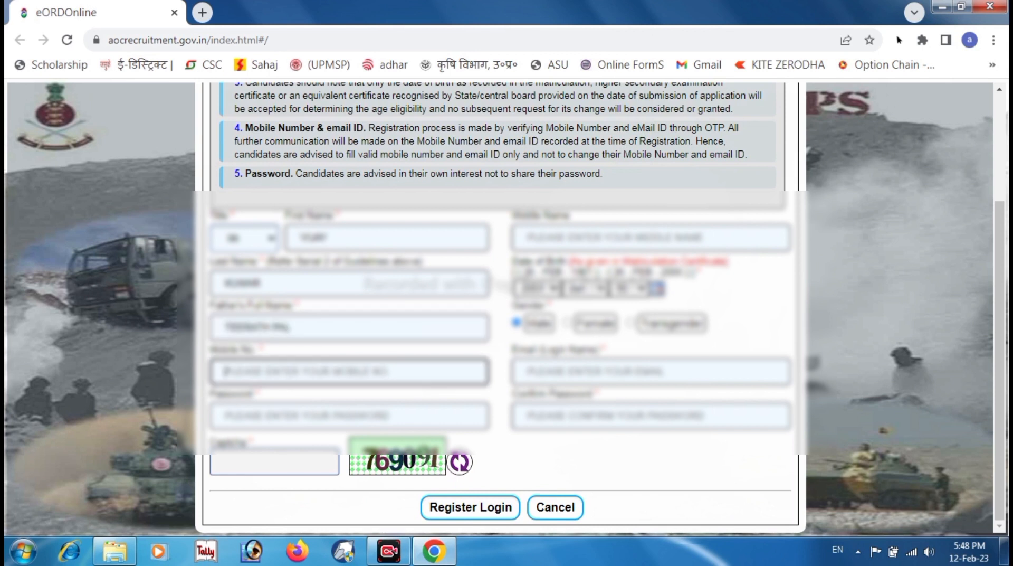
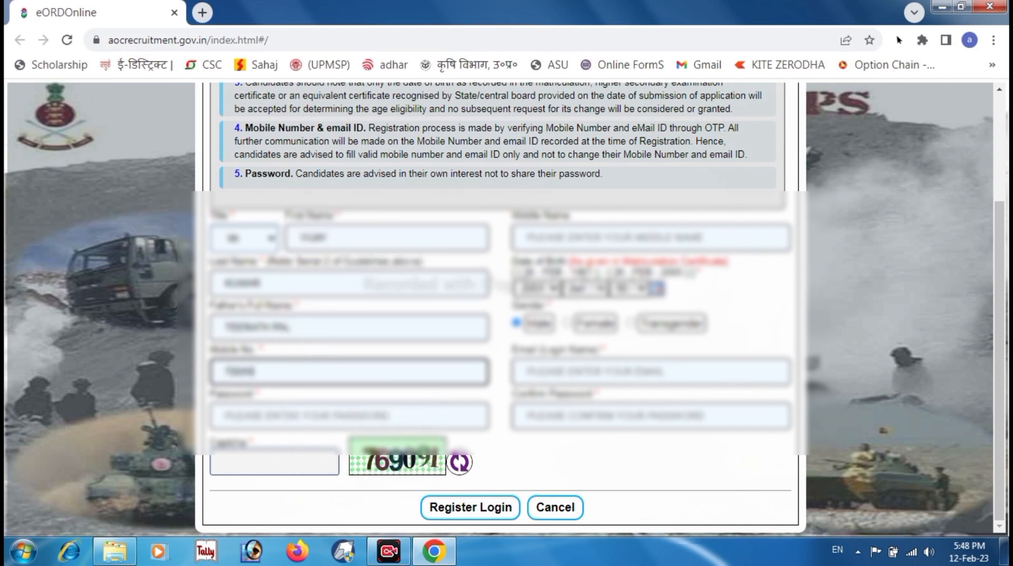
- Fill in the candidate's e-mail address as the login name
left_click(651, 372)
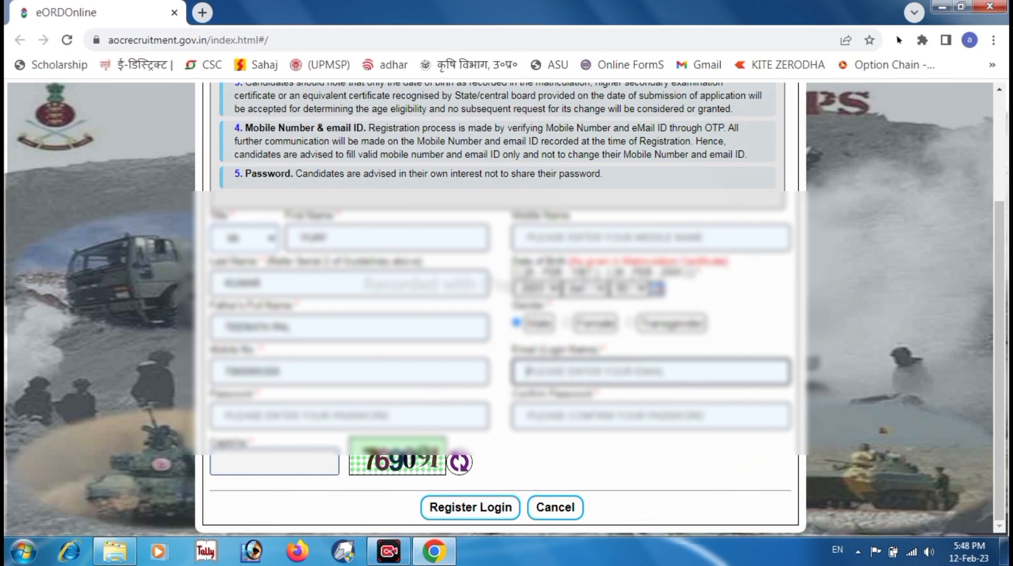
left_click(650, 372)
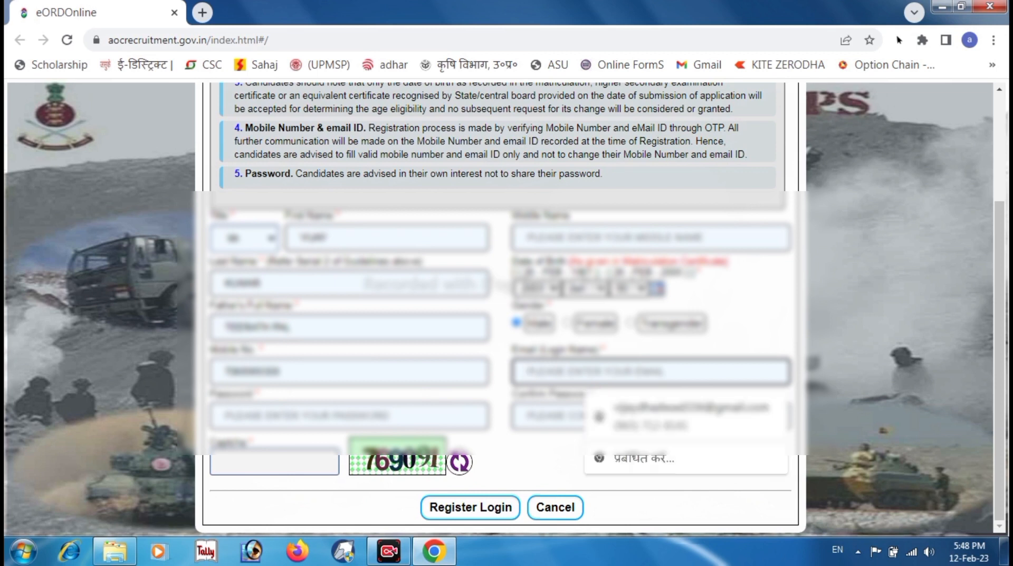
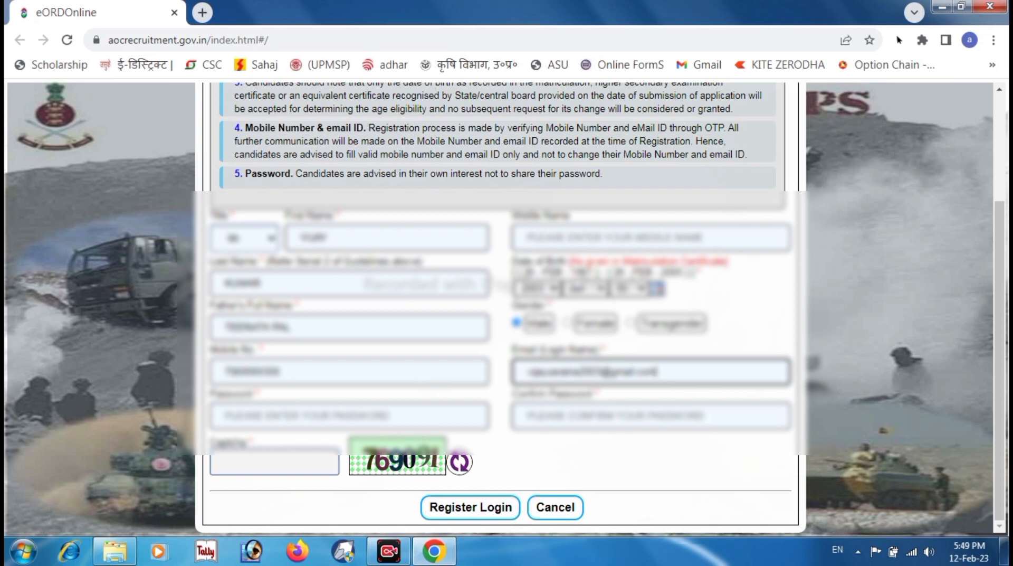
- Enter the account password and repeat it in the confirmation field
key("Tab")
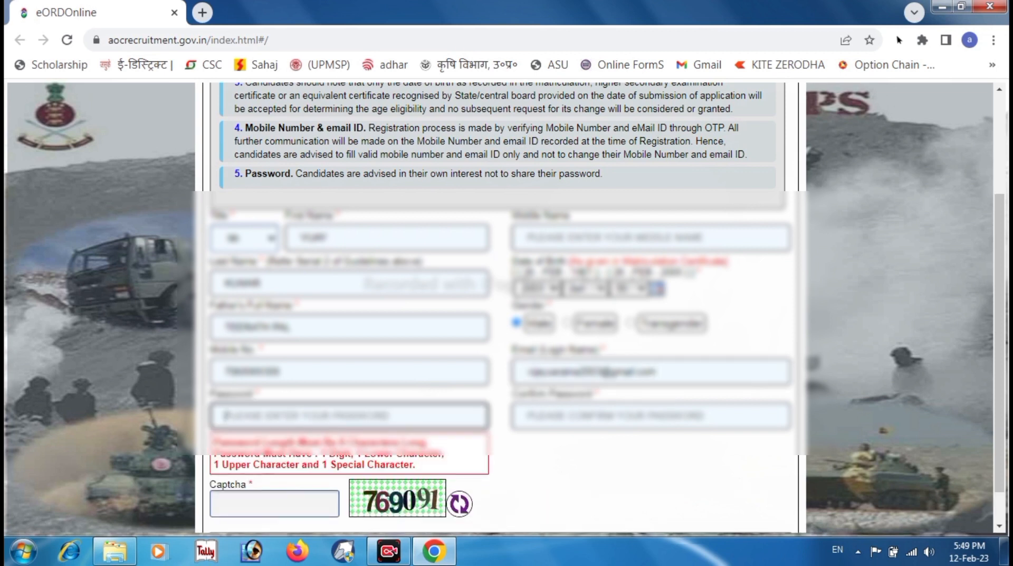
type("********")
key("Tab")
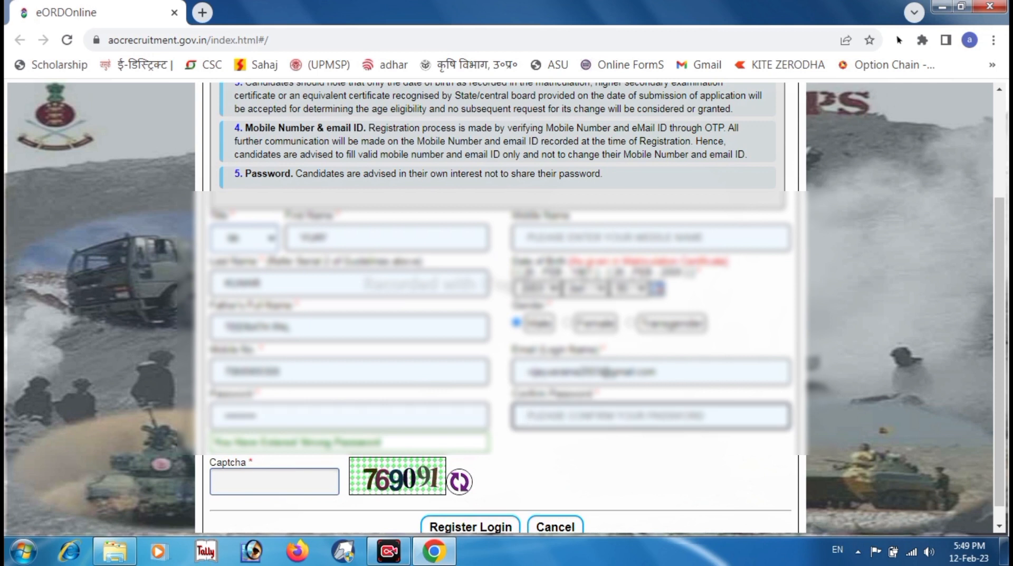
type("********")
- Fill in the captcha shown on the registration form and register the login
key("Tab")
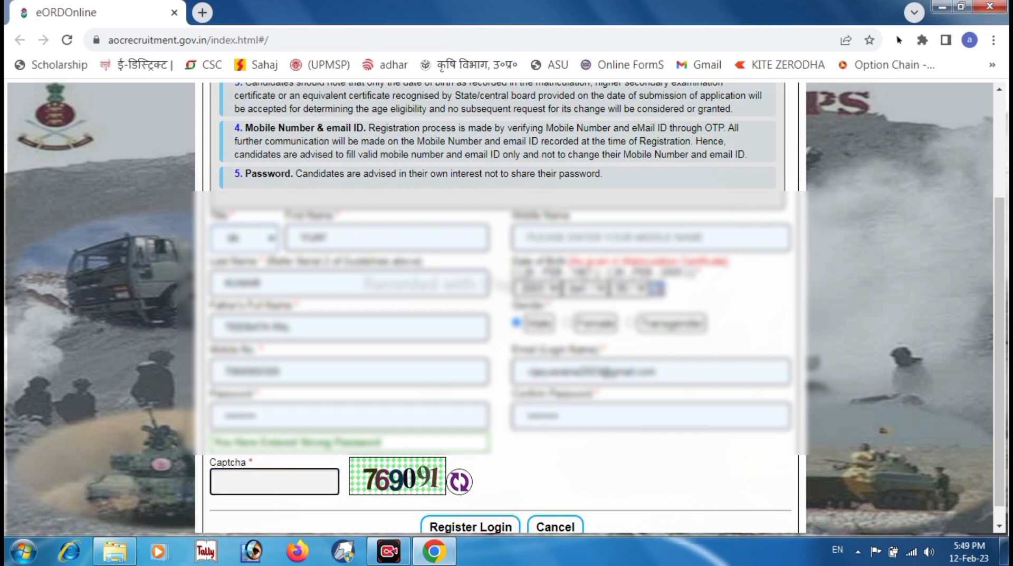
type("769091")
key("Tab")
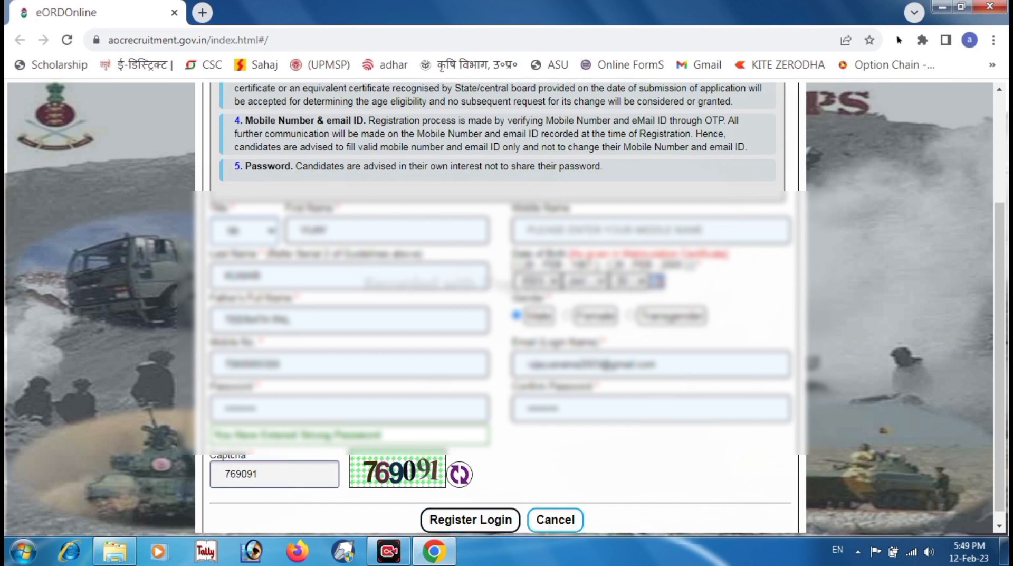
key("Return")
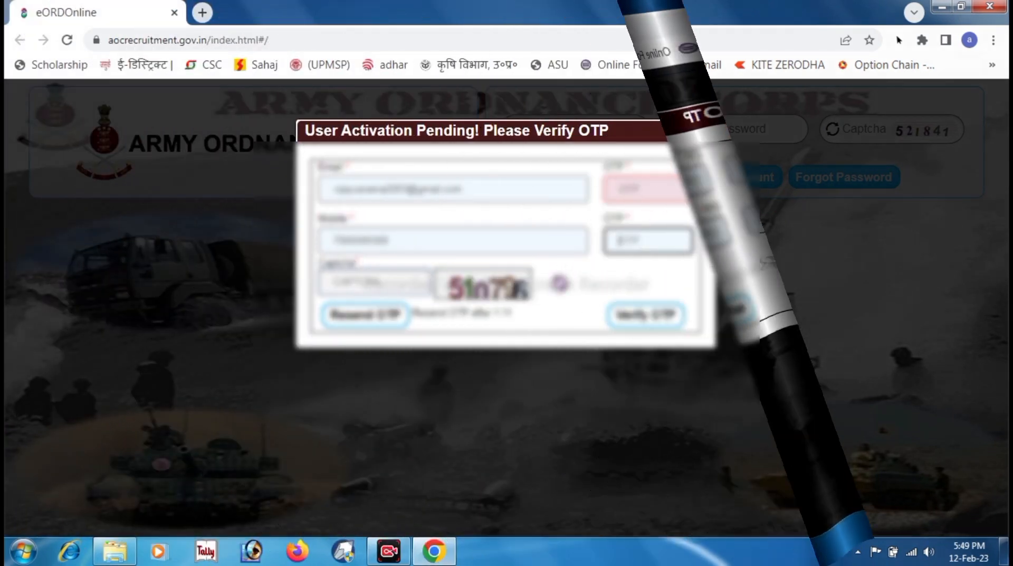
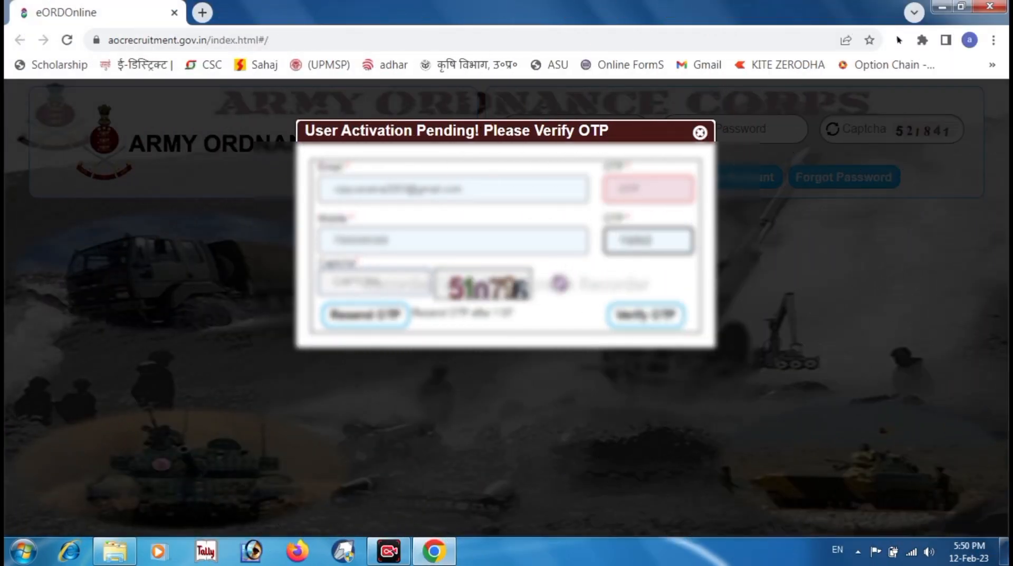
- Verify the new account with the mobile OTP, e-mail OTP and captcha, and dismiss the confirmation message
left_click(649, 188)
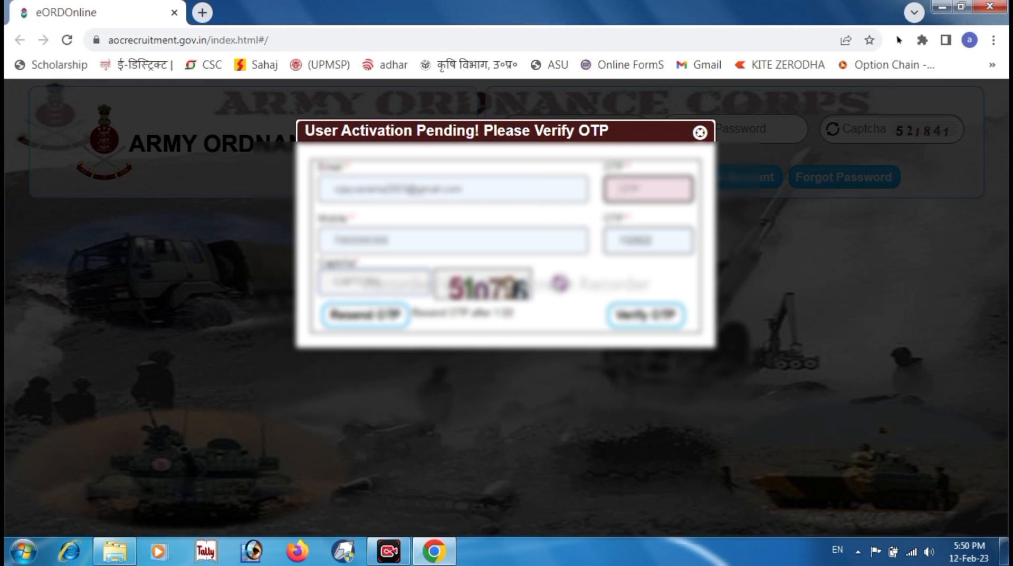
left_click(371, 282)
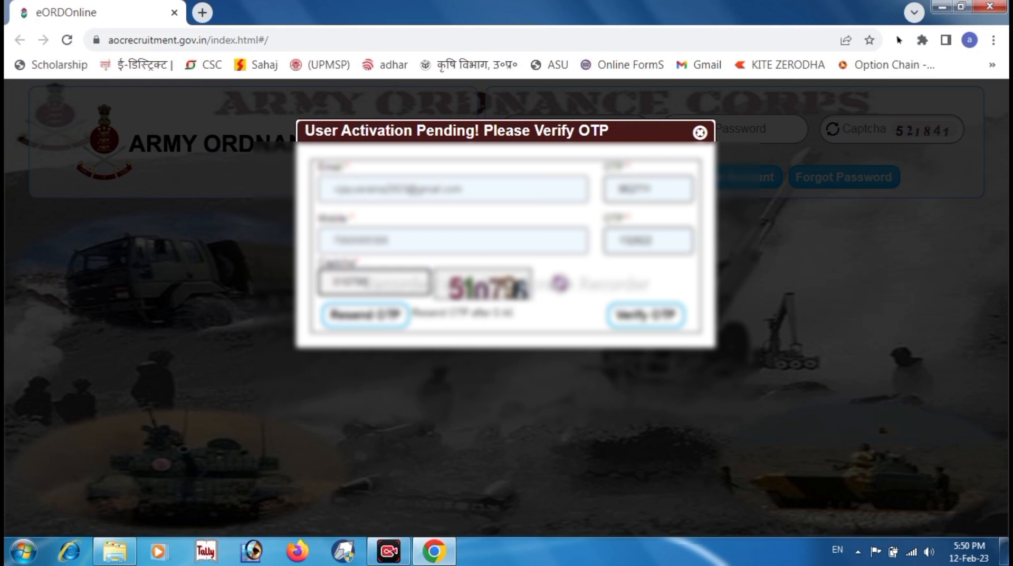
key("Return")
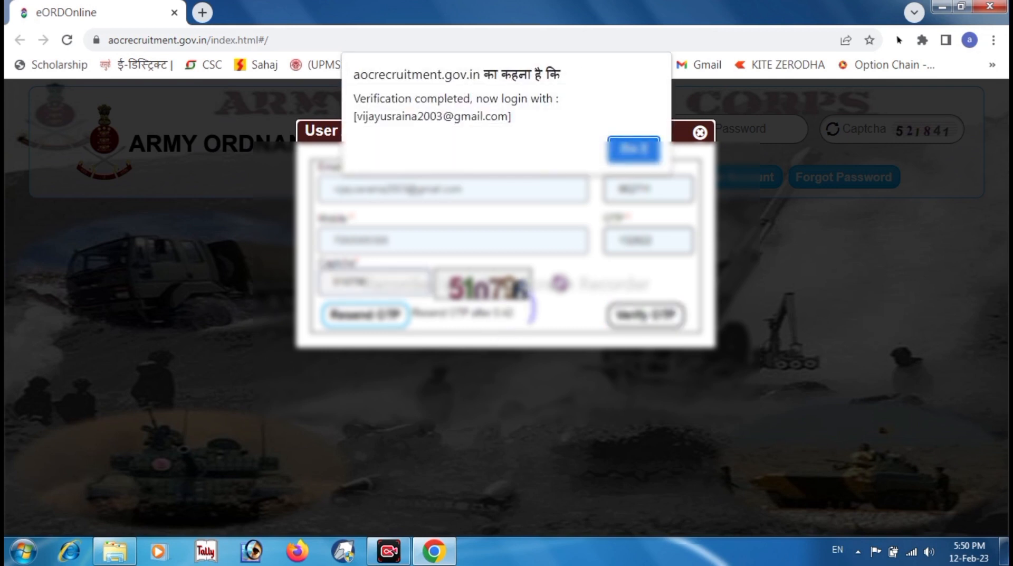
key("Return")
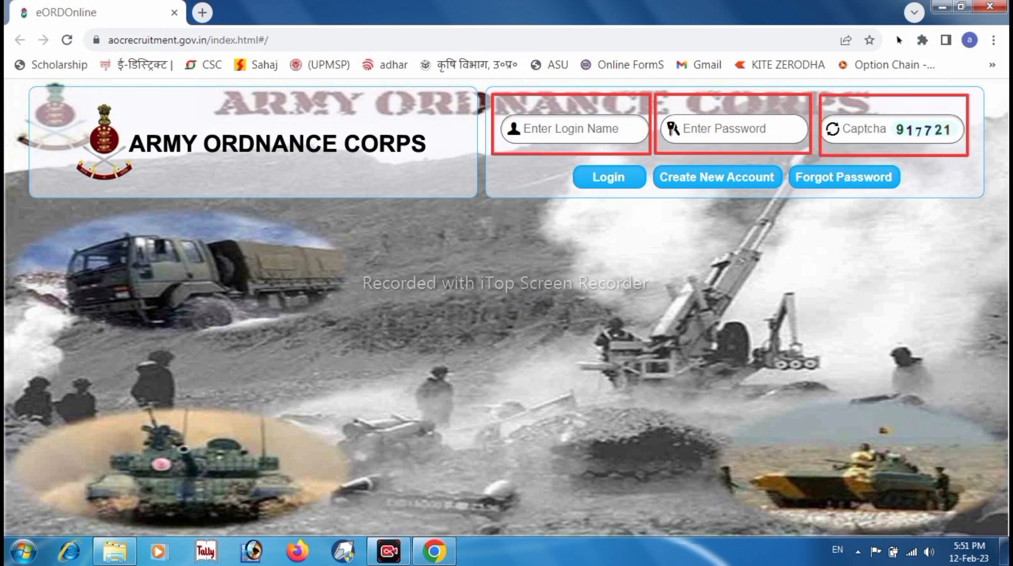
- Enter the registered e-mail address as the login name on the home page
left_click(575, 128)
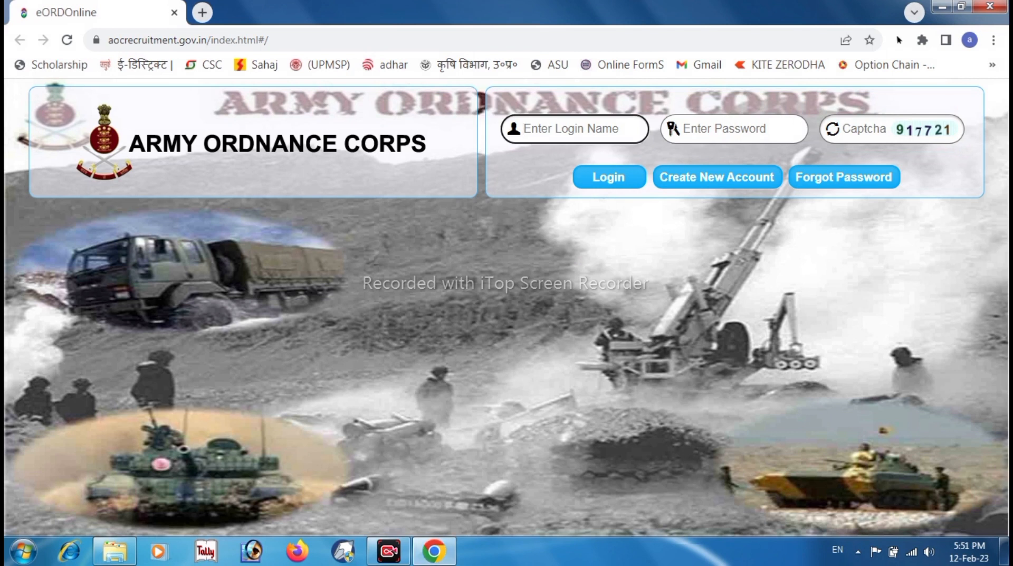
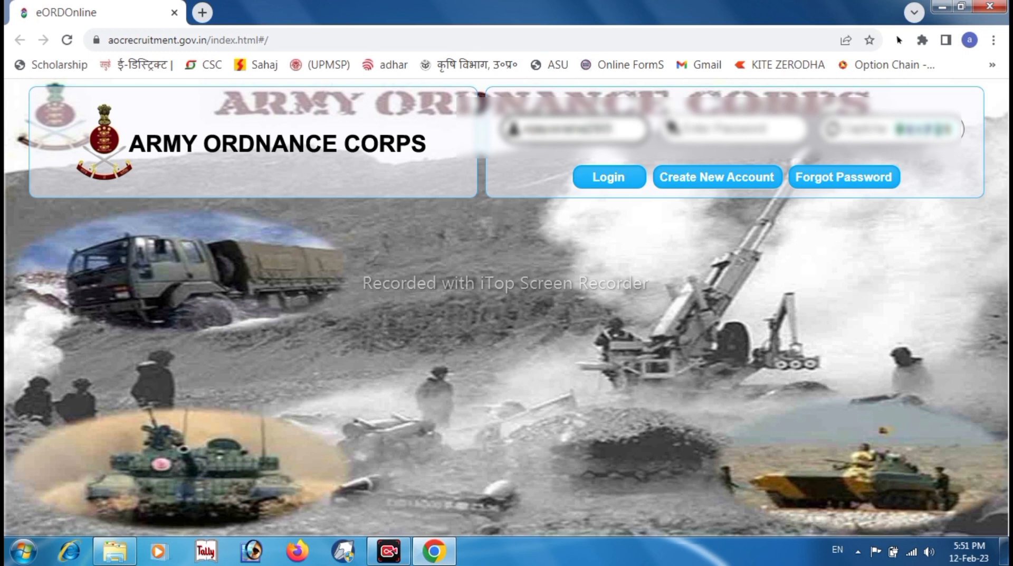
- Enter the account password and the displayed captcha, and log in to the candidate account
key("Tab")
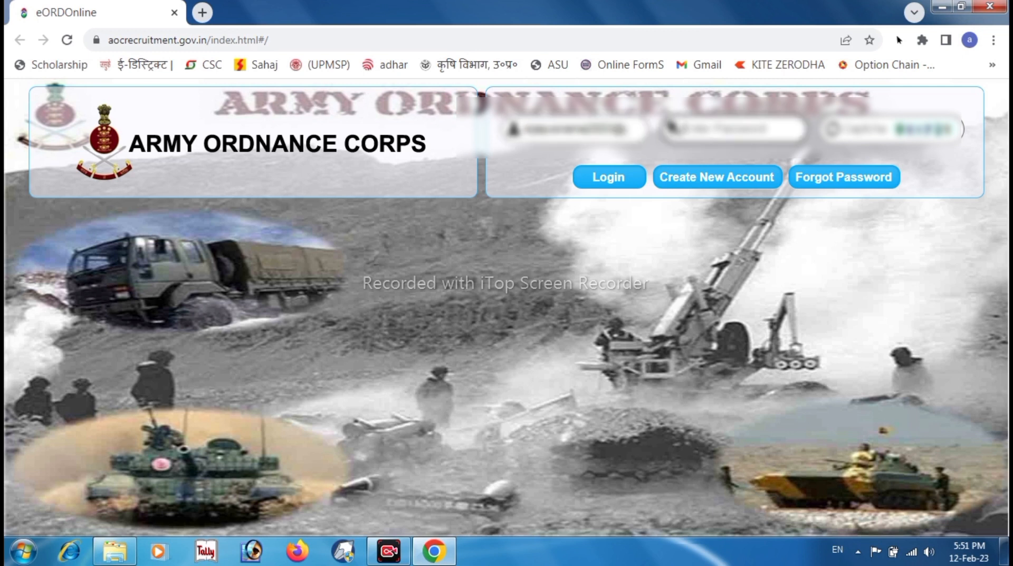
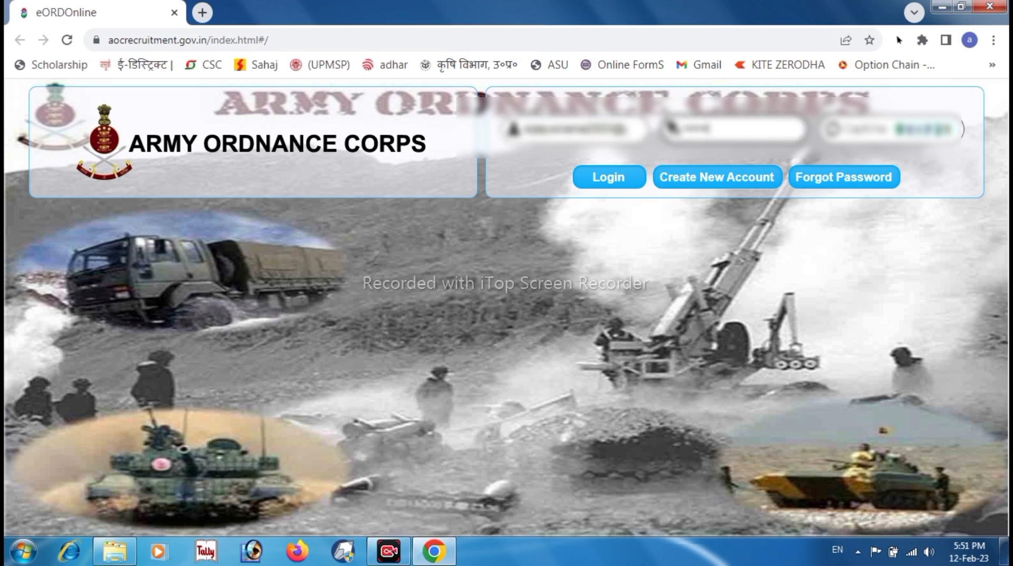
key("Tab")
type("6")
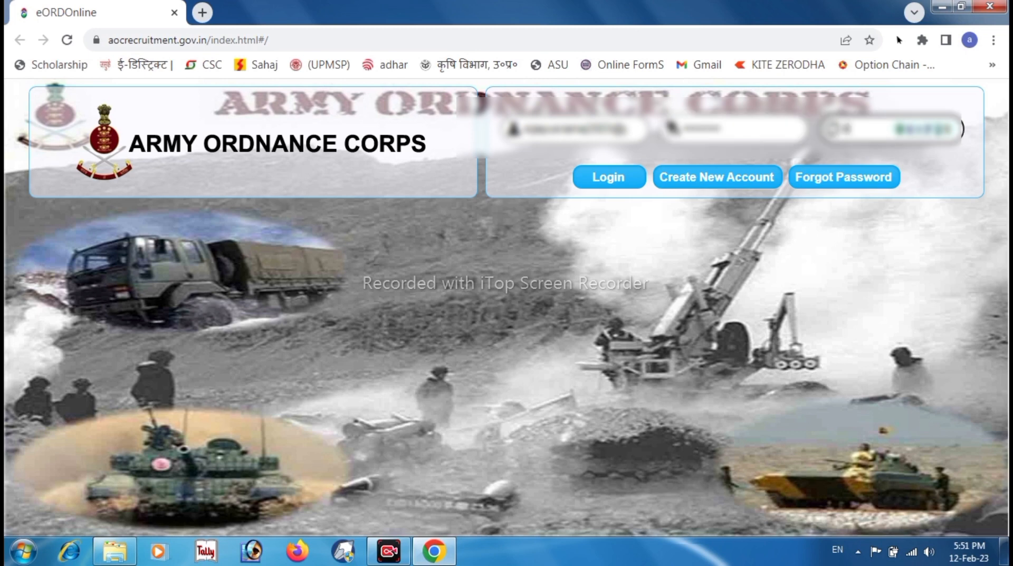
type("uxF26")
key("Return")
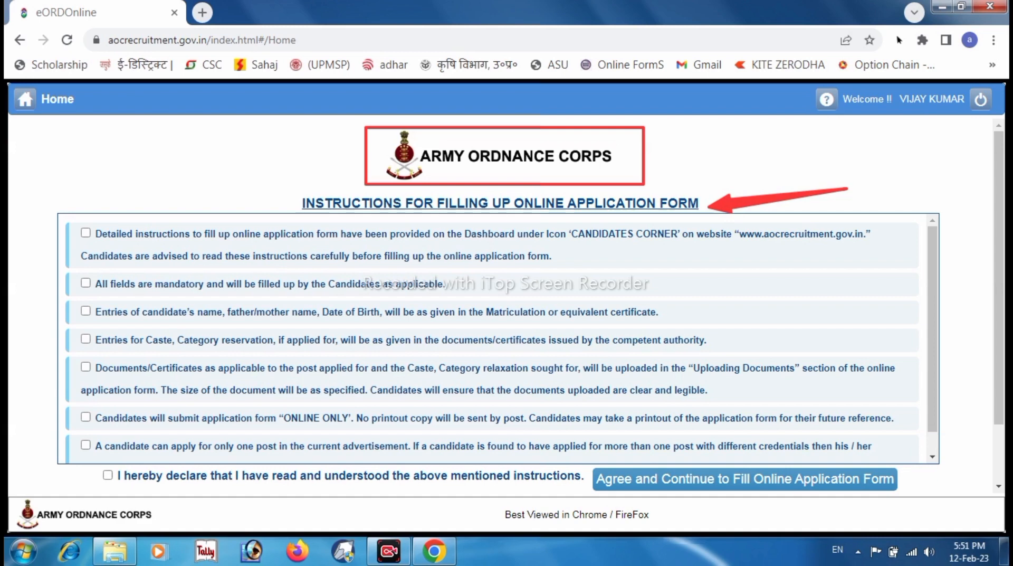
- Tick every visible instruction and the declaration of having read them, and continue to the online application form
scroll(507, 306, "down", 1)
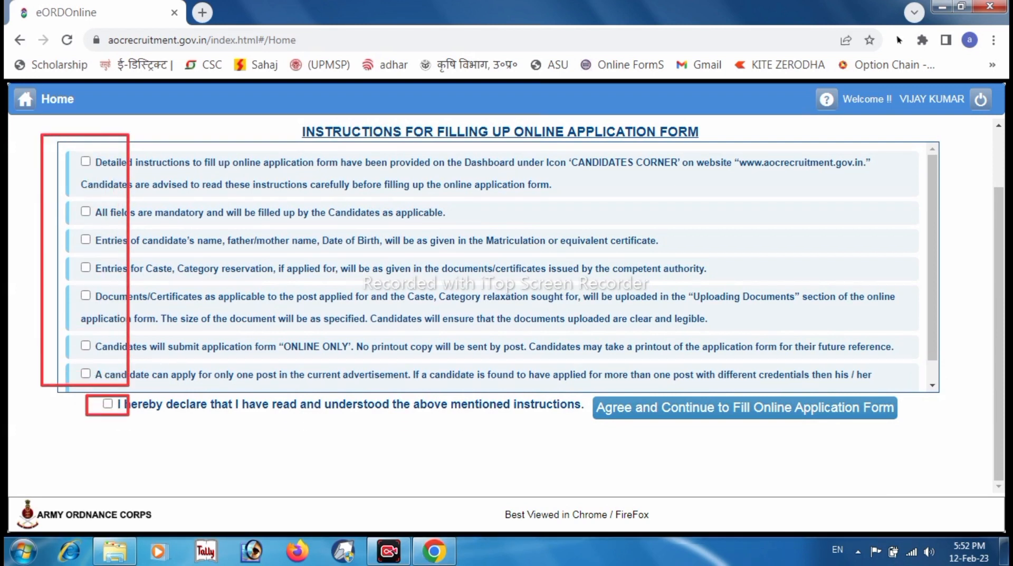
left_click(85, 162)
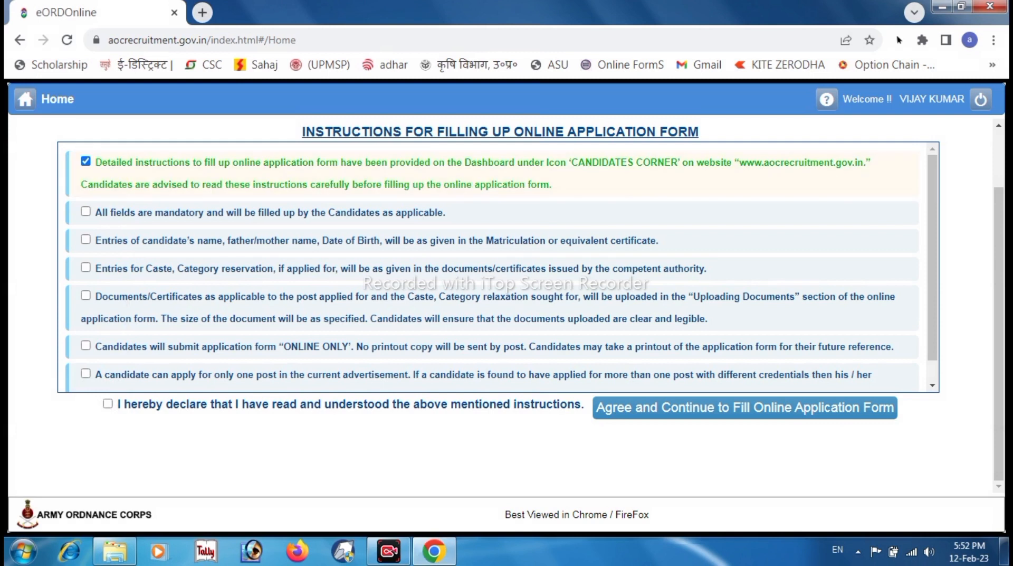
left_click(86, 211)
left_click(86, 239)
left_click(86, 267)
left_click(85, 296)
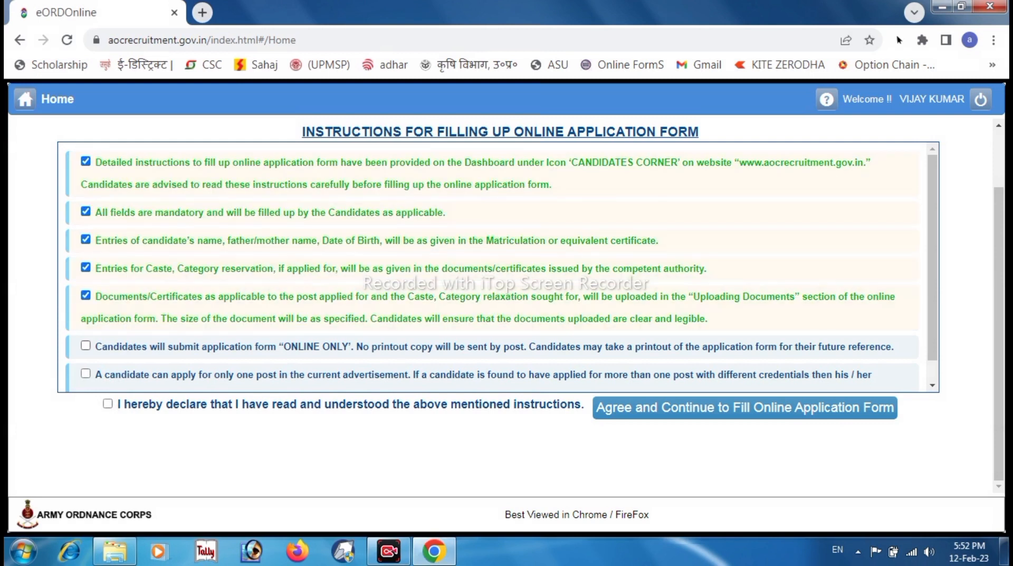
left_click(85, 345)
left_click(86, 373)
left_click(108, 403)
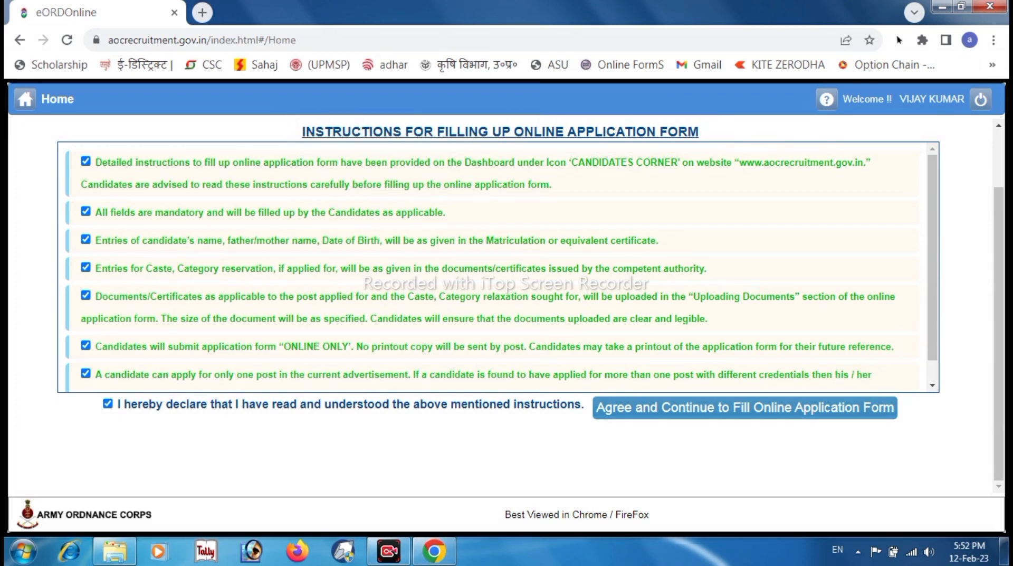
left_click(745, 407)
scroll(507, 305, "down", 1)
scroll(507, 305, "up", 1)
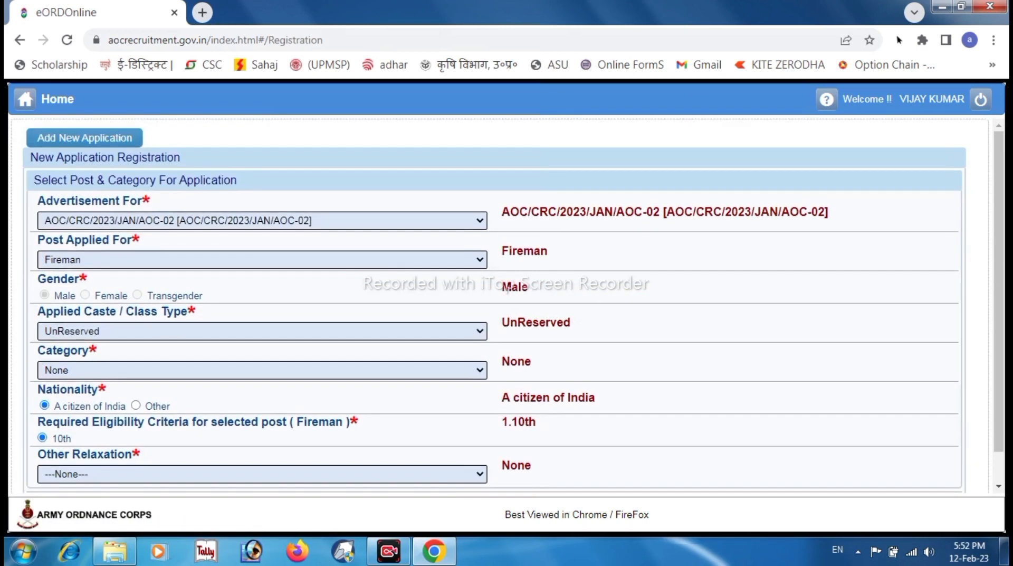
left_click(262, 260)
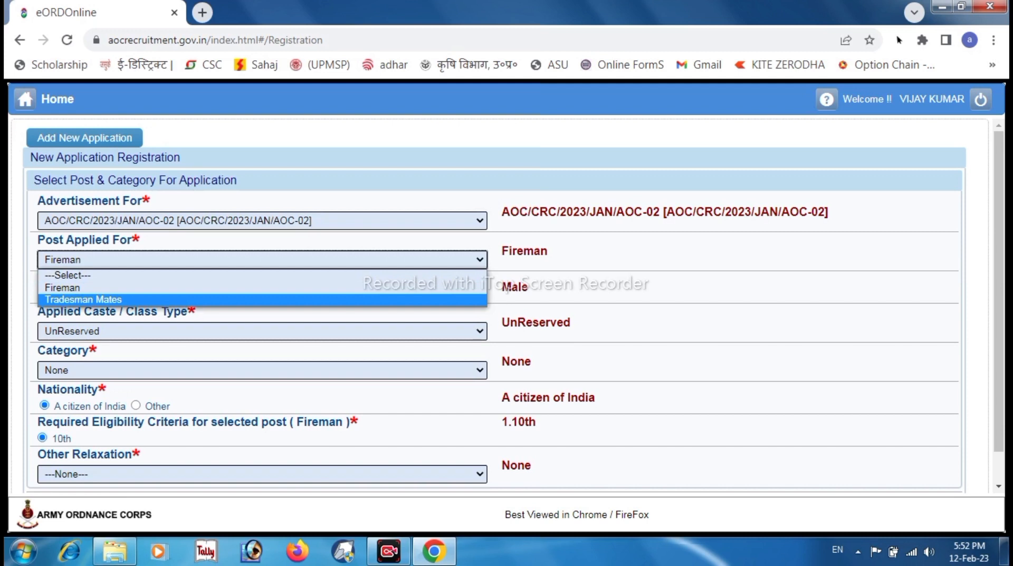
left_click(263, 299)
left_click(262, 260)
left_click(262, 288)
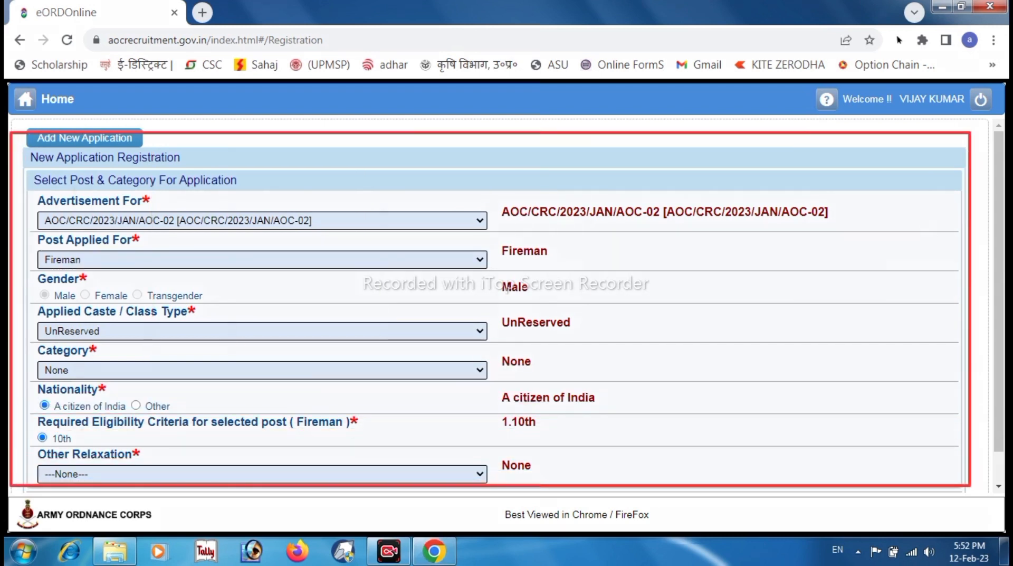
- Set the post applied for to Tradesman Mates and the applied caste to OBC, keeping the category as None
left_click(263, 260)
left_click(263, 289)
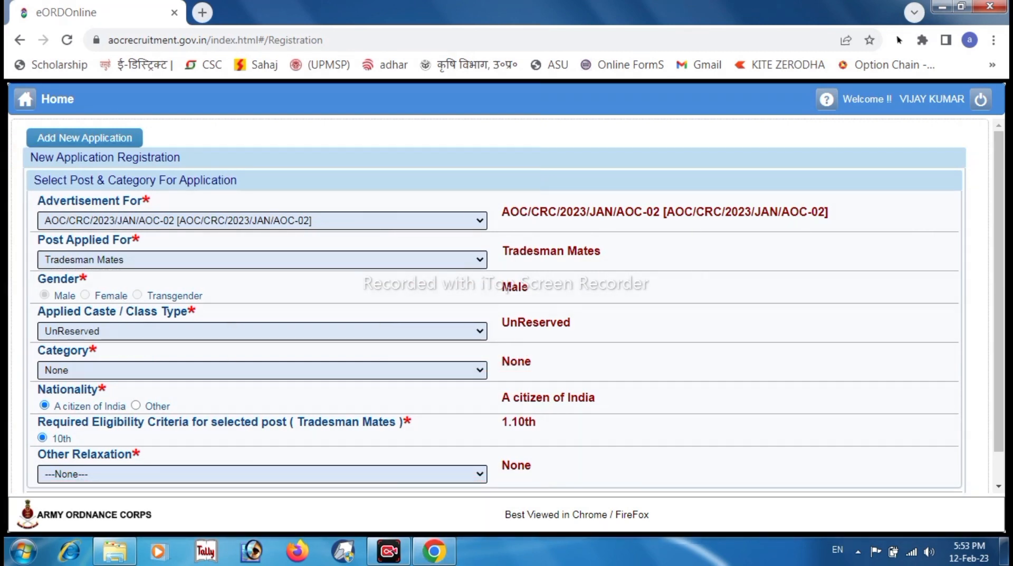
left_click(263, 331)
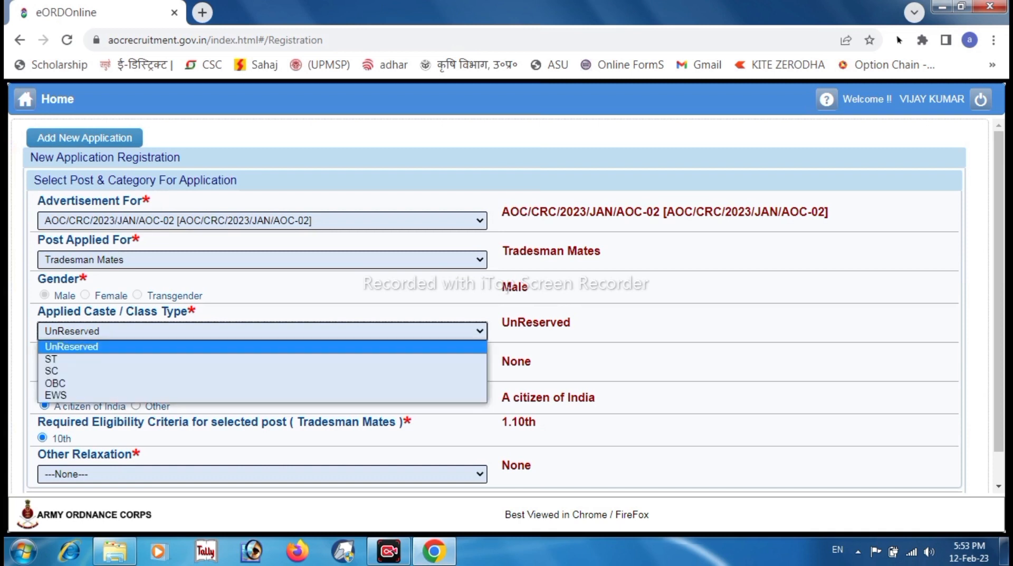
left_click(262, 383)
left_click(262, 370)
left_click(263, 386)
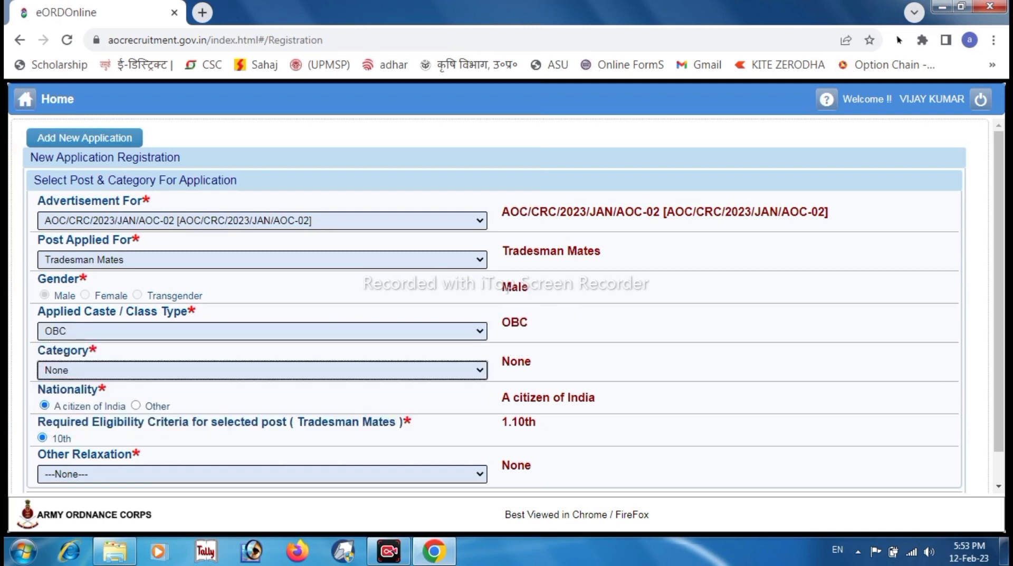
left_click(262, 474)
left_click(263, 489)
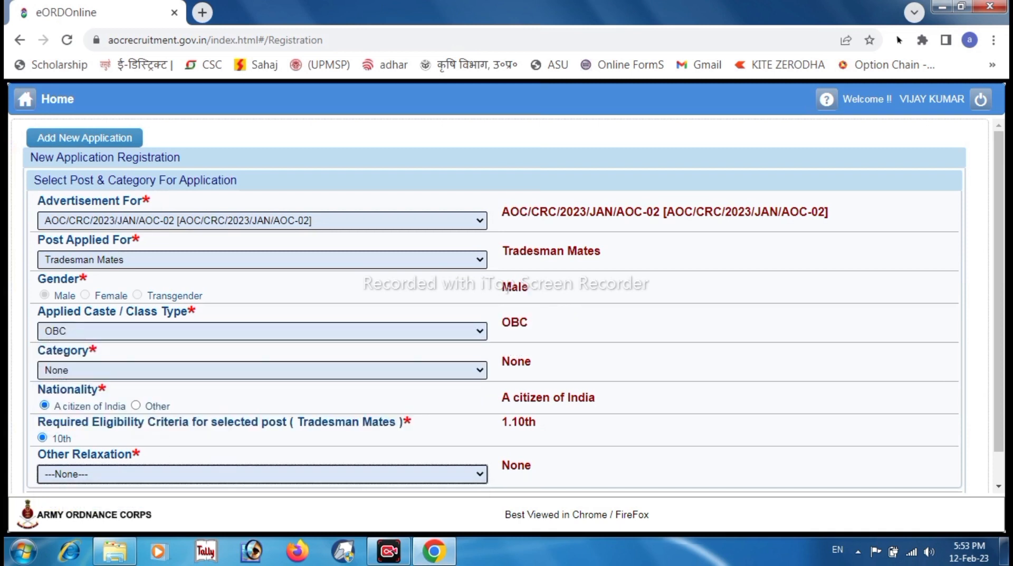
scroll(496, 306, "down", 1)
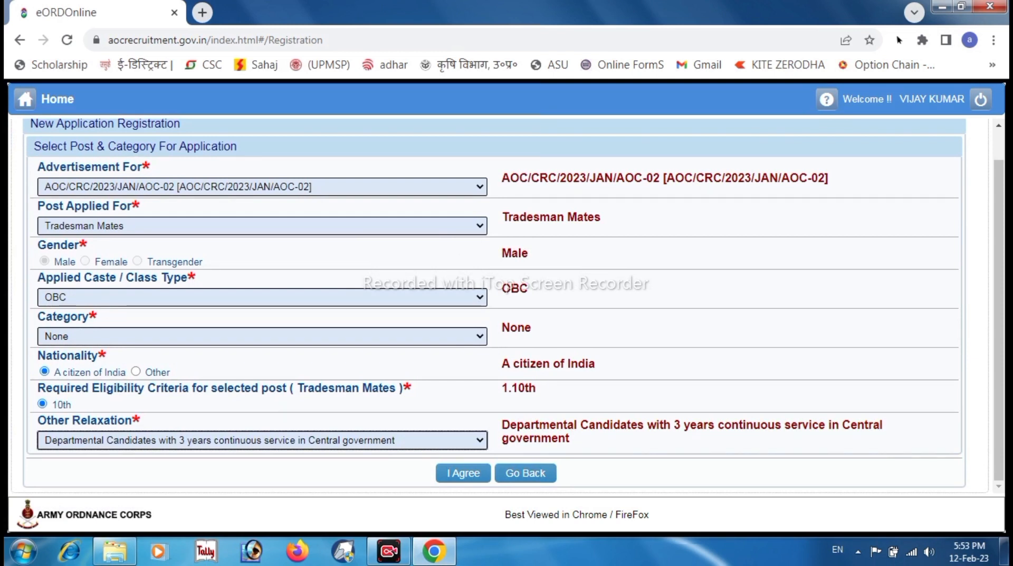
left_click(262, 440)
left_click(262, 455)
left_click(634, 401)
scroll(496, 306, "up", 1)
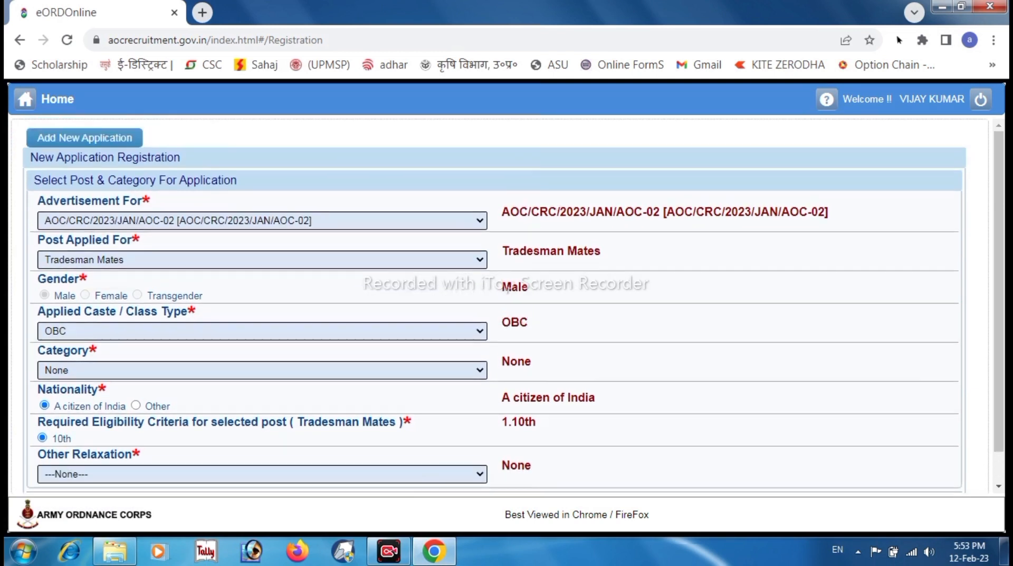
- Agree to the selected post and category details, confirm creating the new application, and dismiss the success message
scroll(496, 306, "down", 1)
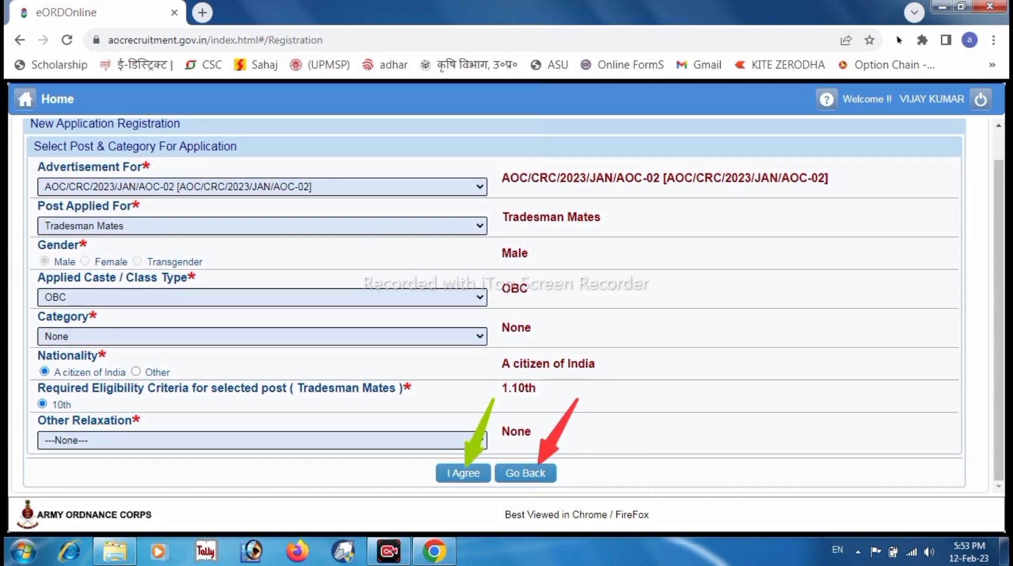
left_click(463, 473)
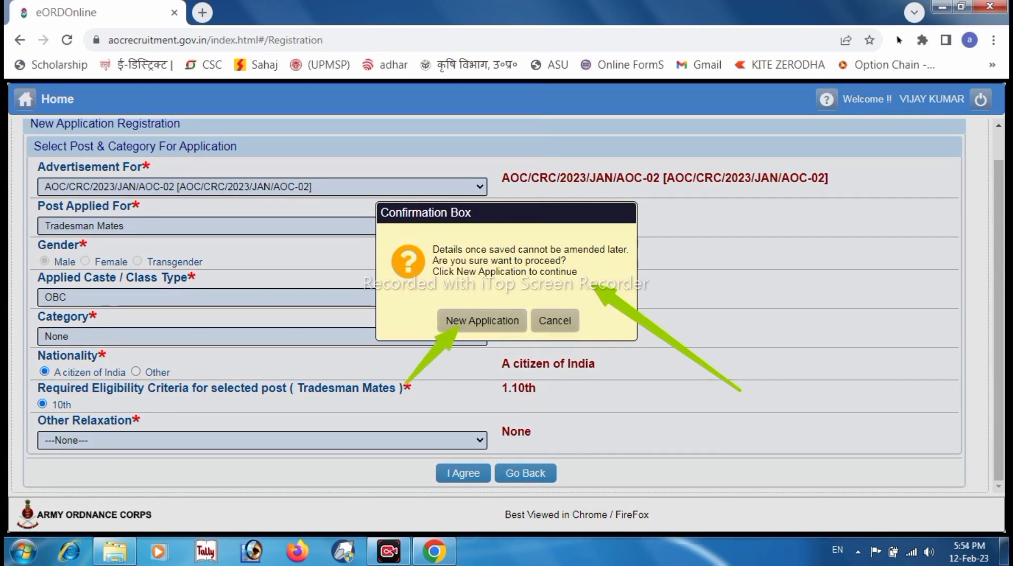
left_click(483, 321)
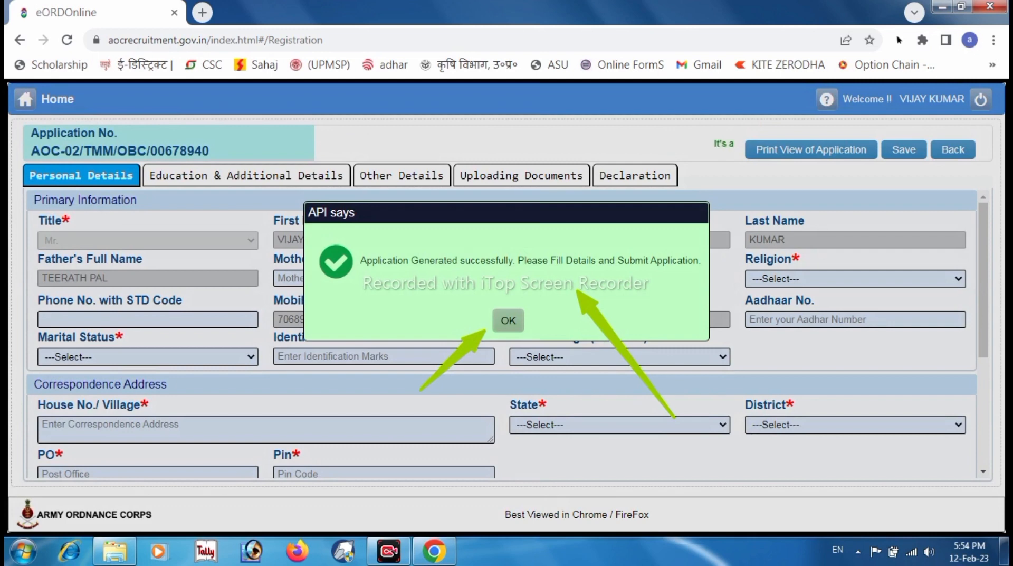
key("Return")
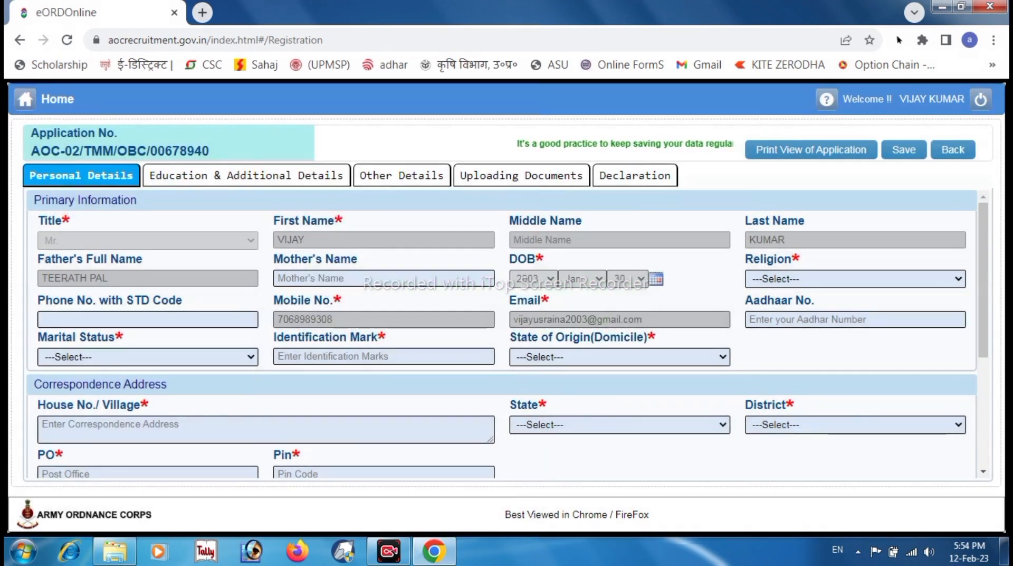
- Fill in the mother's name in the personal details, and set the religion to Hindu and the marital status to Single
scroll(502, 338, "down", 4)
scroll(501, 337, "up", 4)
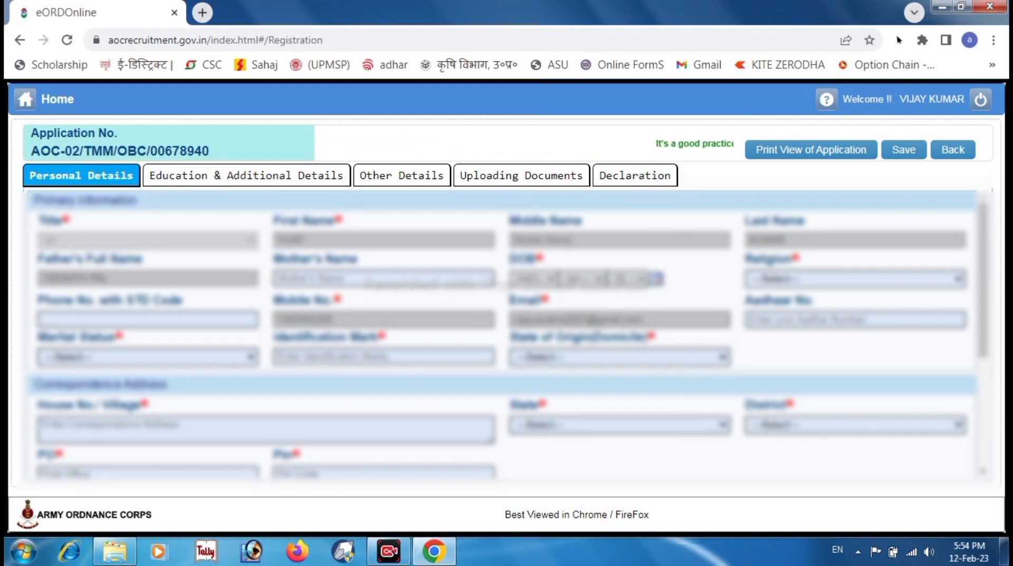
left_click(383, 278)
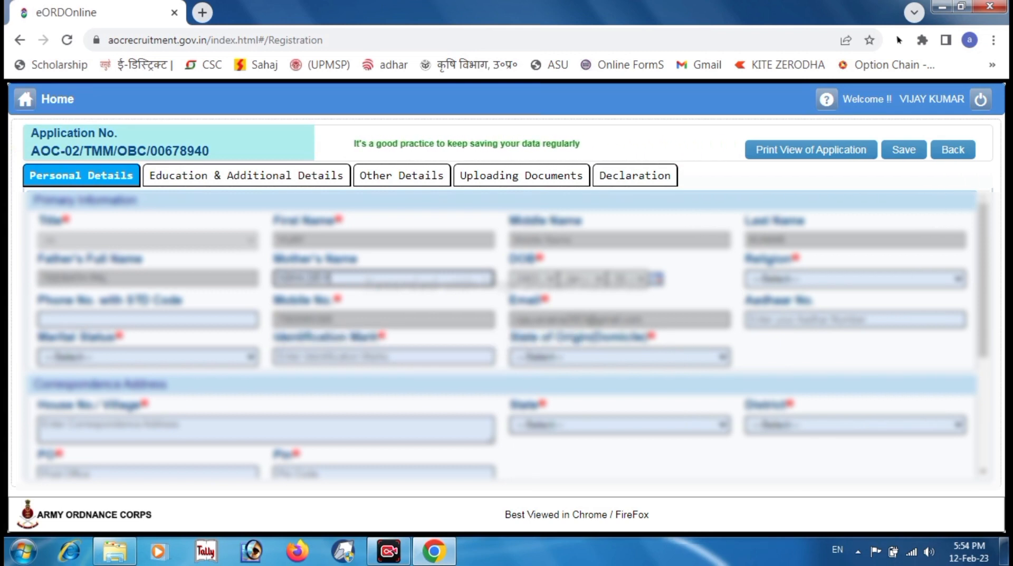
left_click(854, 278)
left_click(792, 306)
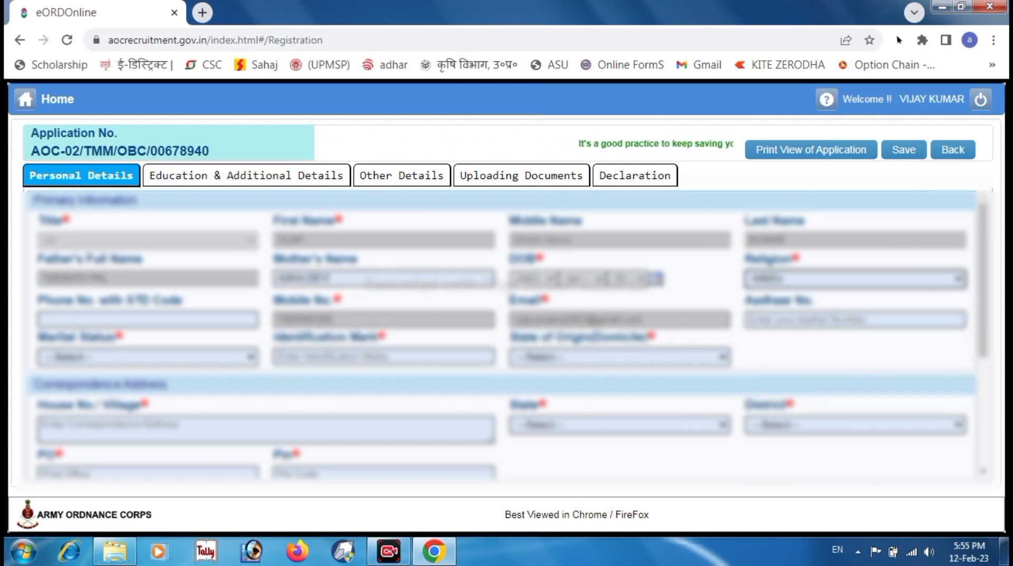
left_click(147, 357)
left_click(132, 384)
- Enter the candidate's identification mark and set the state of origin (domicile) to Uttar Pradesh
left_click(384, 357)
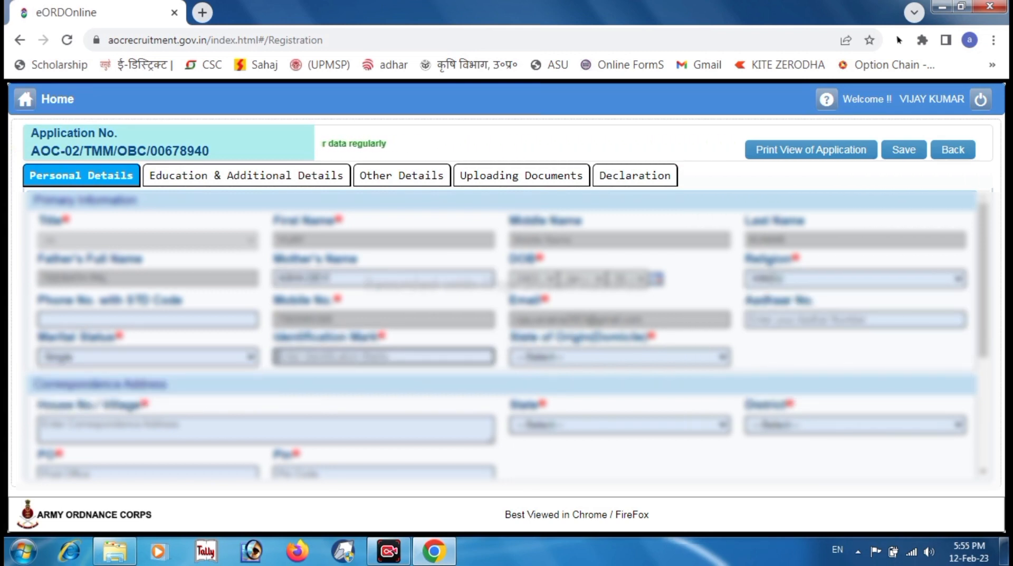
type("A MOLE O")
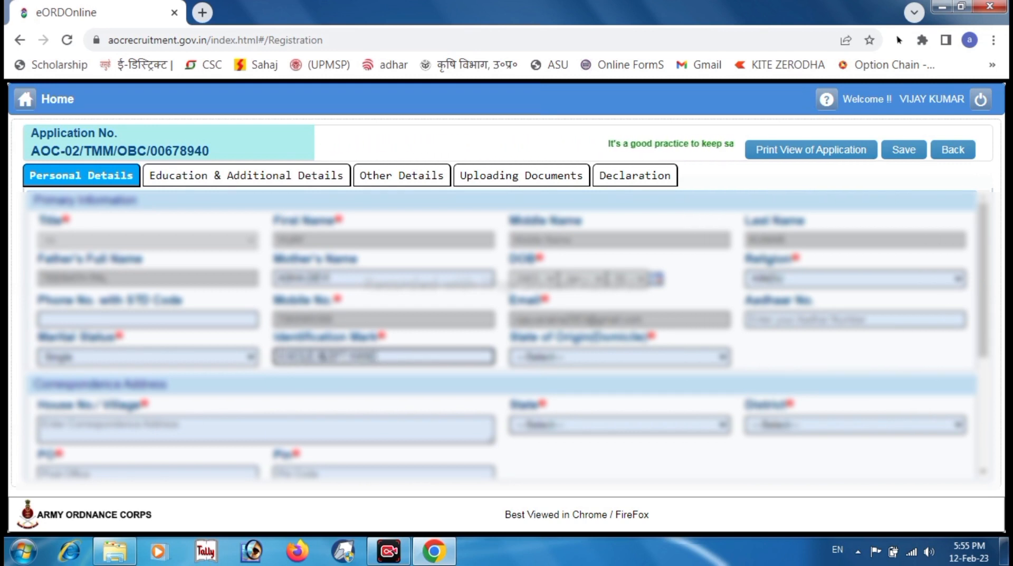
type("T")
left_click(620, 357)
scroll(607, 242, "down", 5)
left_click(581, 316)
- Enter the candidate's Aadhaar number in the primary information
left_click(844, 319)
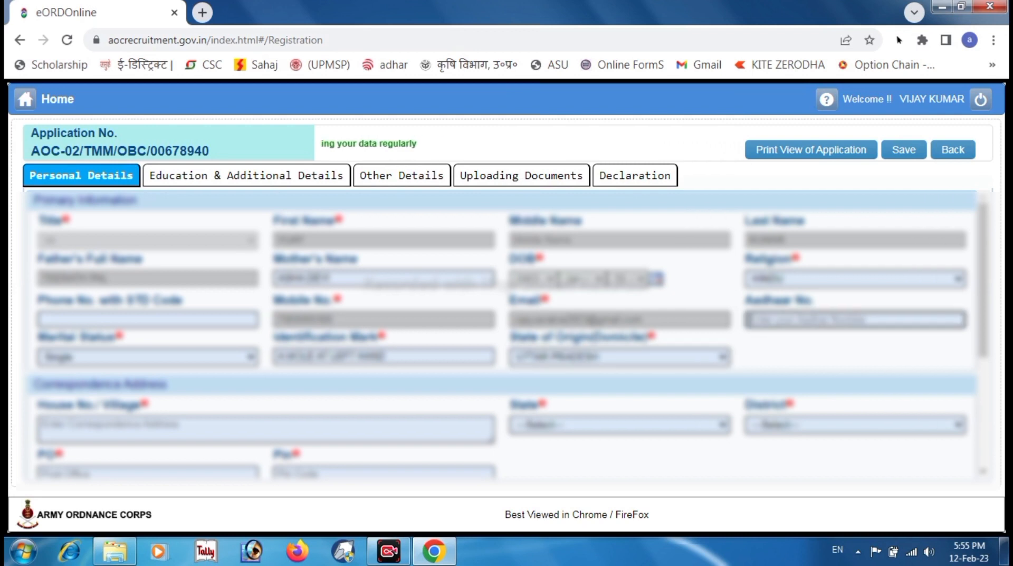
type("XXXXXXXXXXXX")
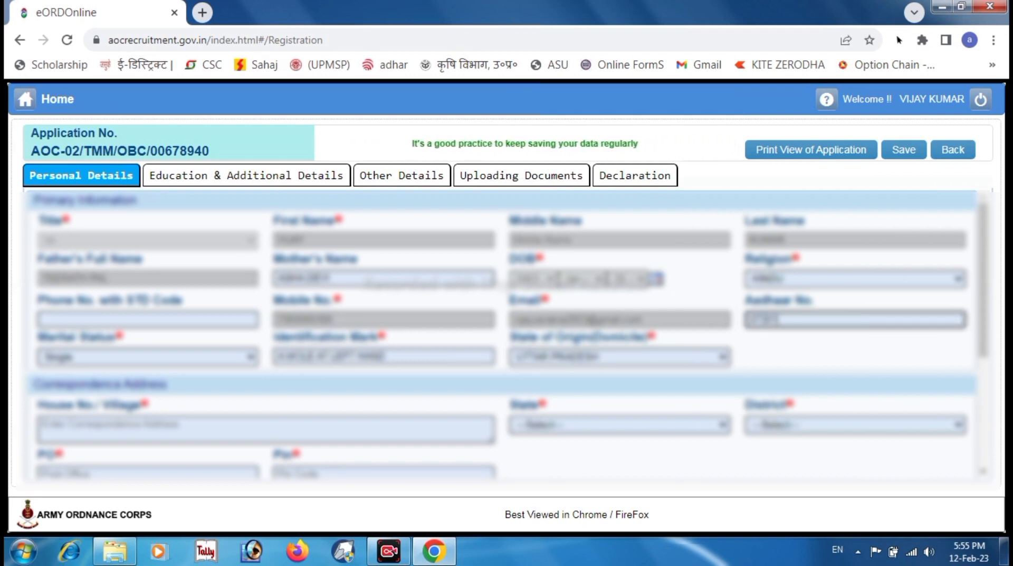
left_click(839, 353)
- Fill in the house number and village of the correspondence address, and select its state and district
scroll(501, 338, "down", 1)
left_click(266, 355)
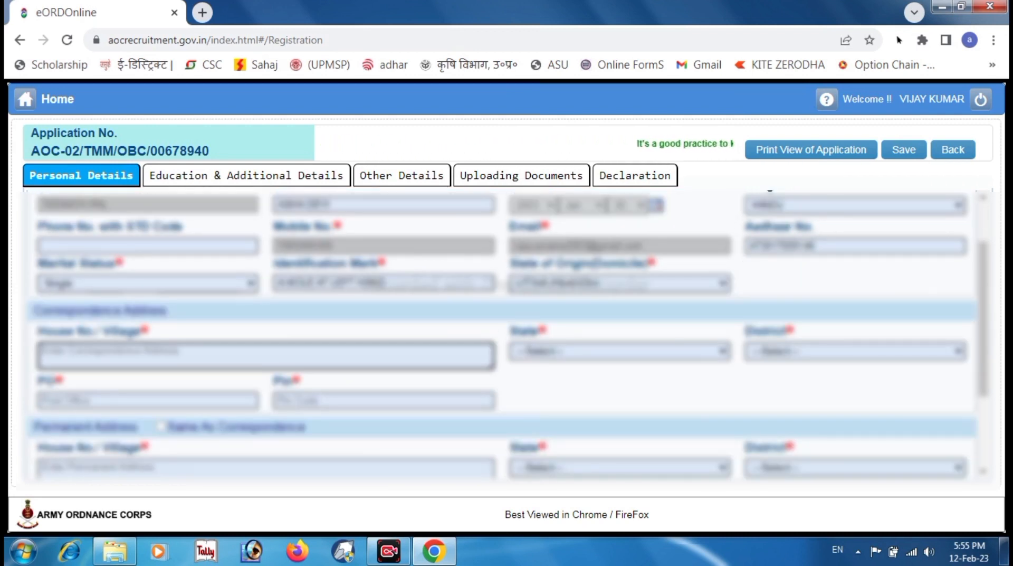
type("RXXX XXXXX")
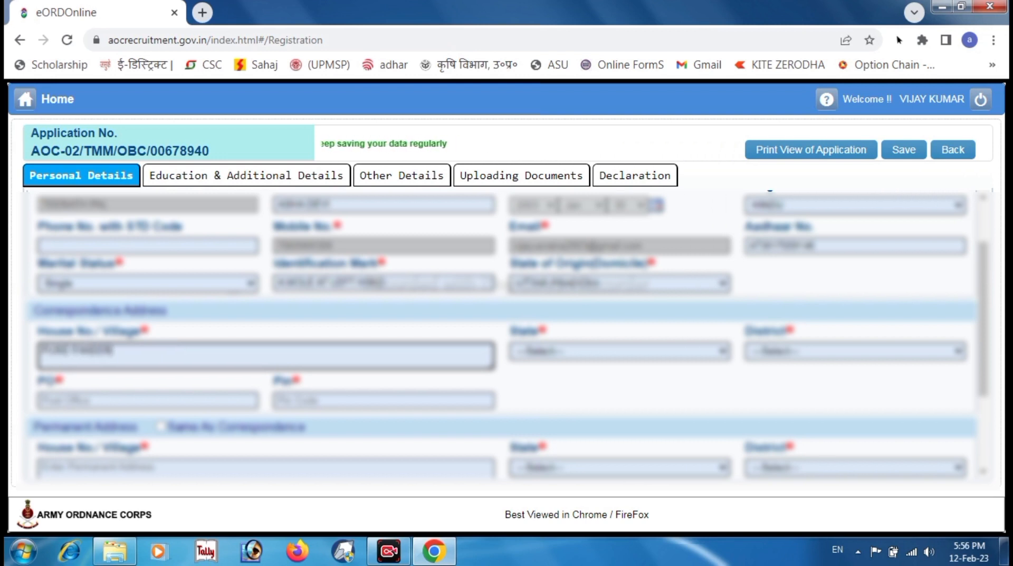
type("XXXX XXXXXX XXXX XXXXX")
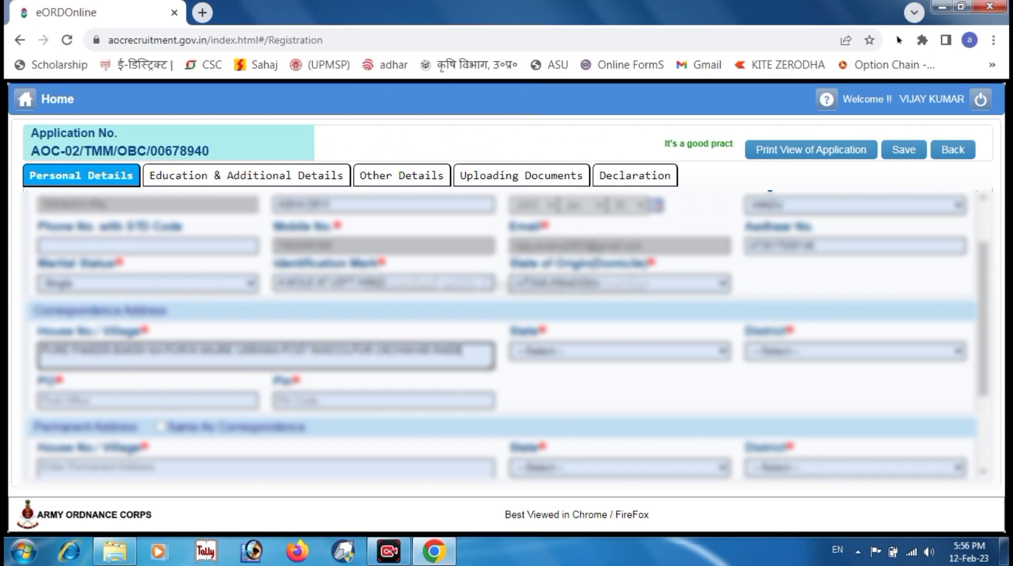
left_click(620, 350)
scroll(591, 236, "down", 4)
left_click(580, 317)
left_click(855, 351)
scroll(823, 264, "down", 7)
left_click(813, 279)
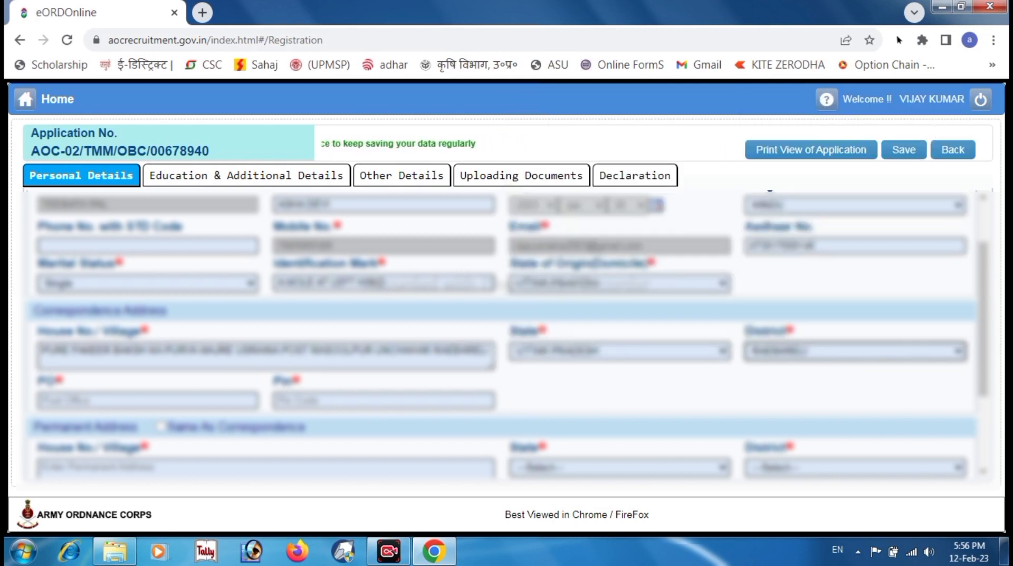
- Enter the correspondence post office and postal code, and make the permanent address the same as the correspondence address
scroll(792, 317, "down", 1)
left_click(148, 326)
type("XXXXXX XXX")
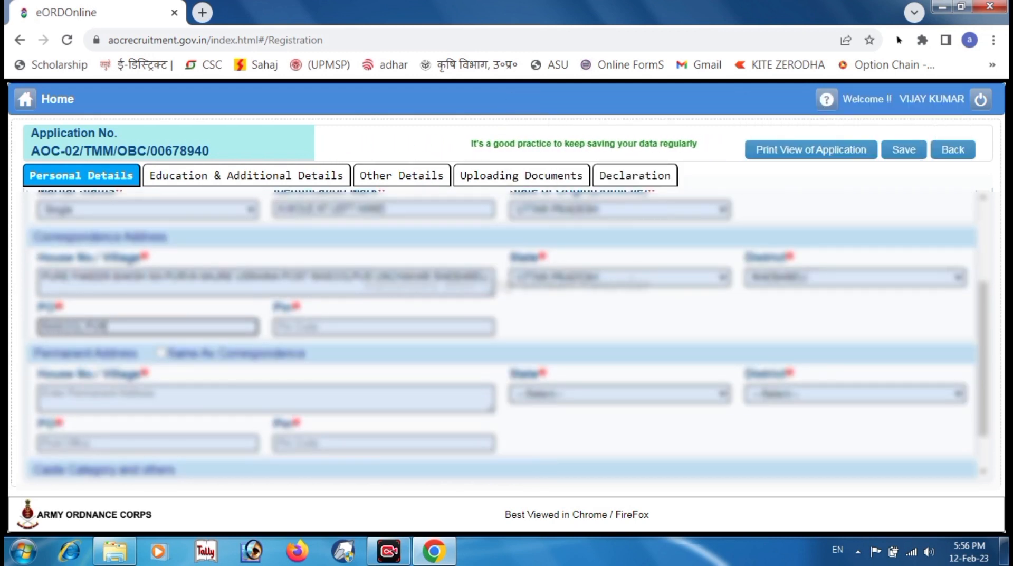
key("Tab")
type("XXXX27")
scroll(502, 337, "down", 1)
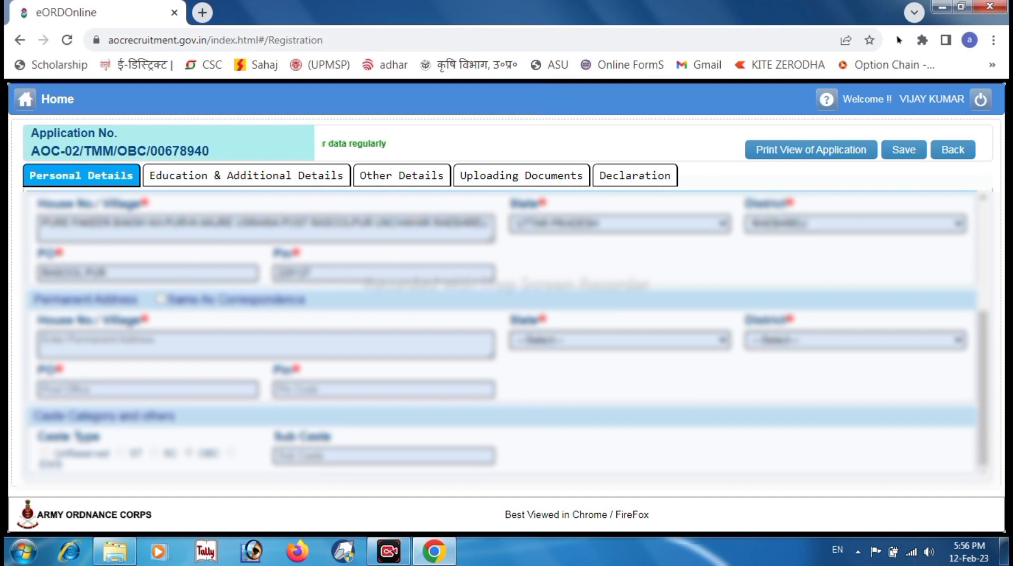
left_click(161, 299)
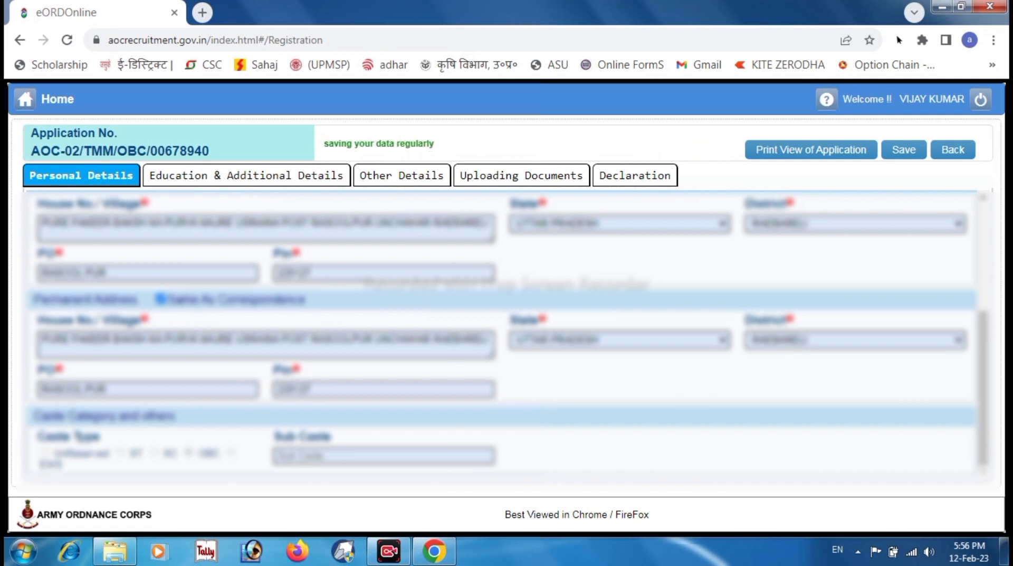
- Save the personal details and dismiss the confirmation message
mouse_move(983, 388)
left_mouse_down()
mouse_move(983, 280)
mouse_move(983, 388)
left_mouse_up()
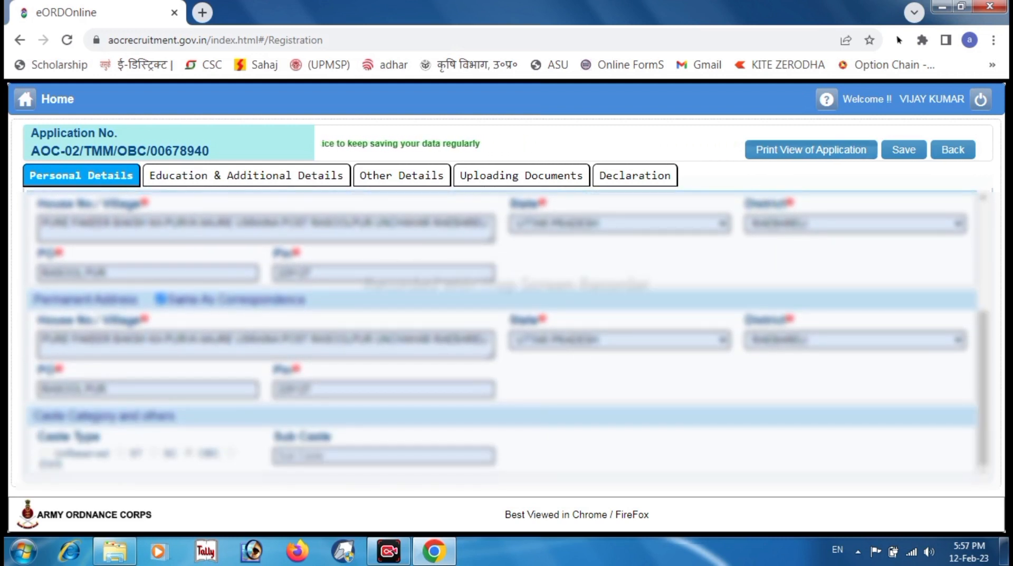
left_click(904, 150)
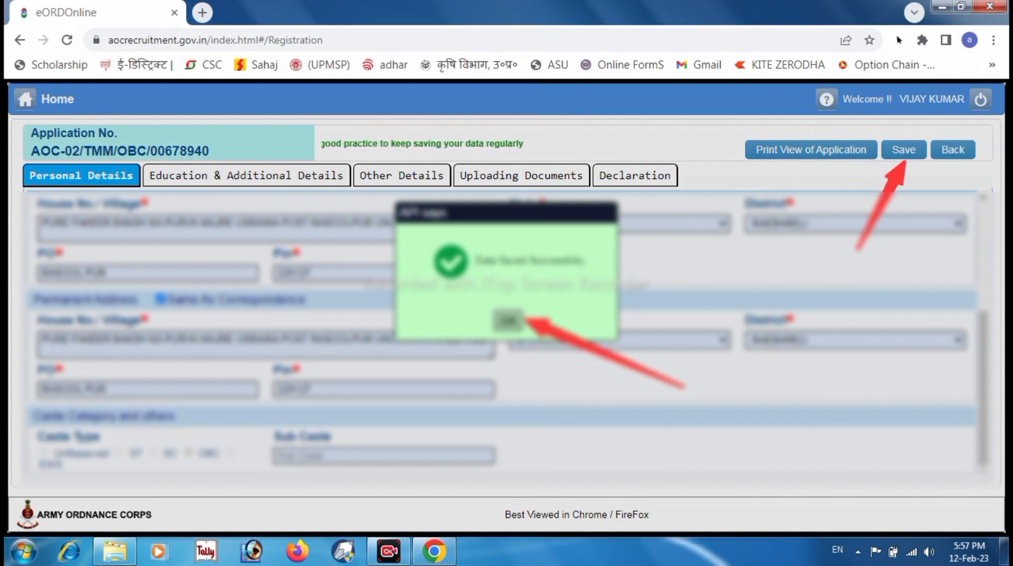
left_click(508, 320)
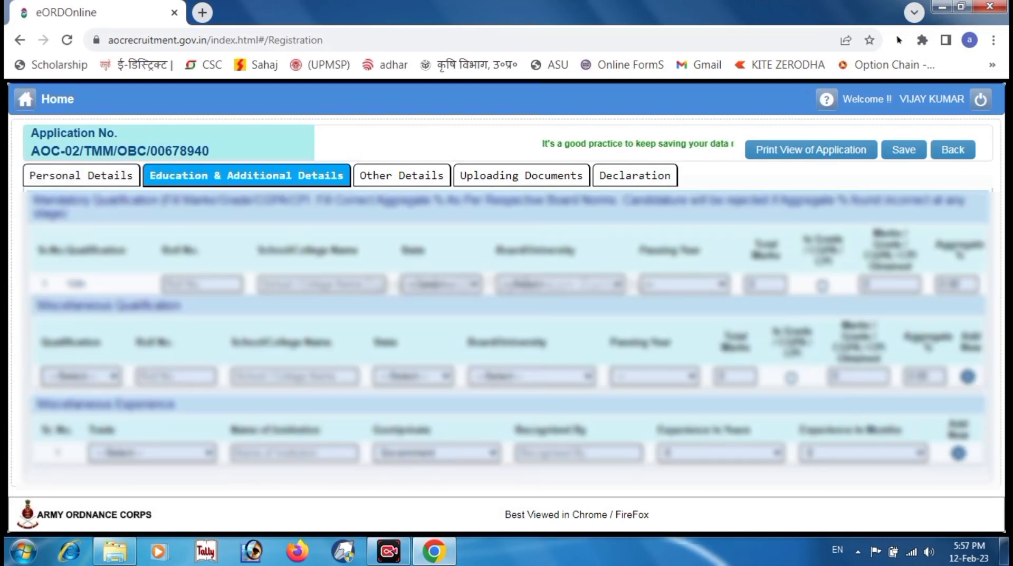
- Enter the roll number and the school or college name for the mandatory 10th qualification
left_click(202, 284)
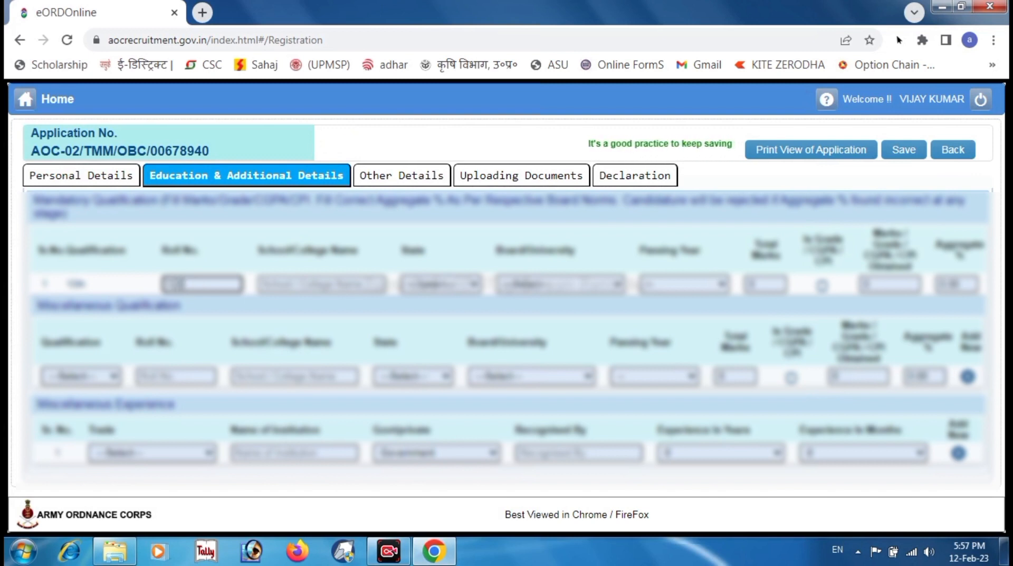
type("1234567")
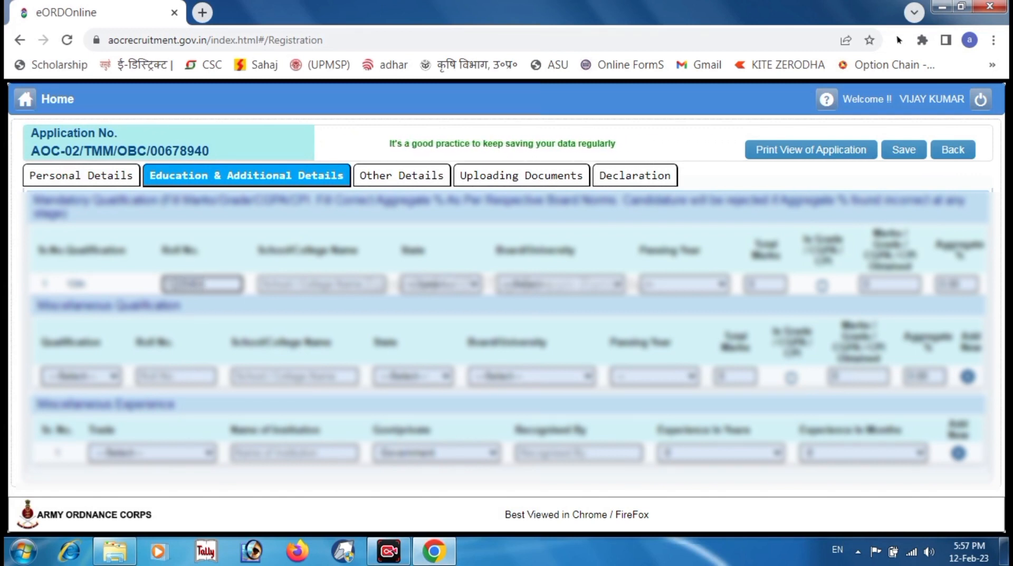
key("Tab")
key("BackSpace")
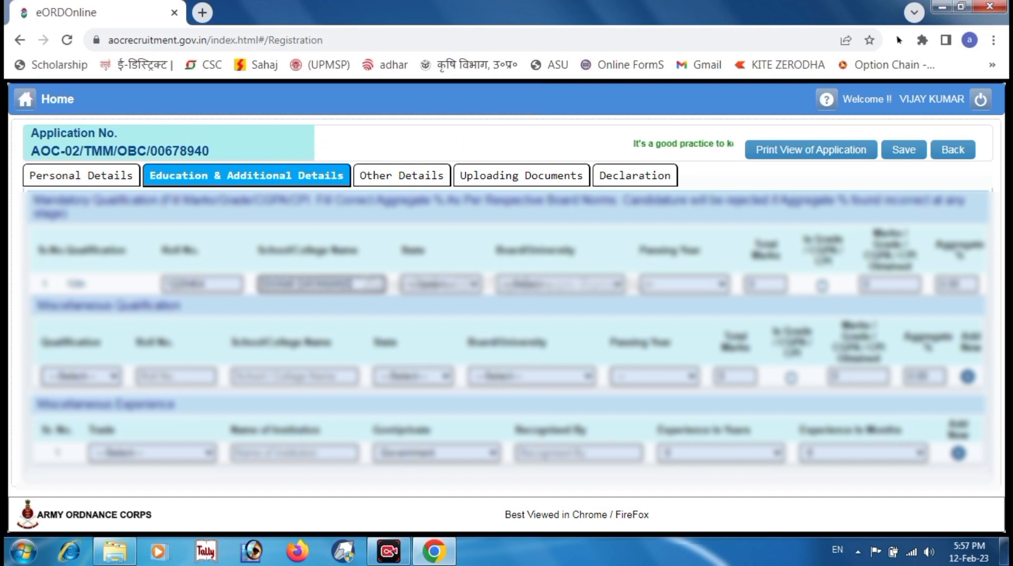
type("INTER COLLEGE")
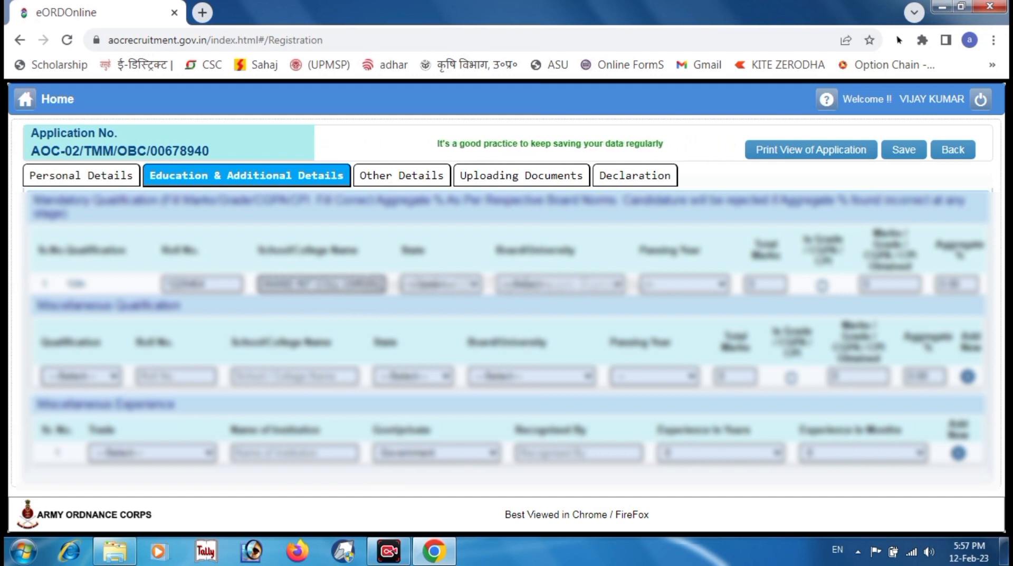
- Set the 10th qualification's state to Uttar Pradesh, its board to the Uttar Pradesh Board, and its passing year to 2019
key("Tab")
key("u")
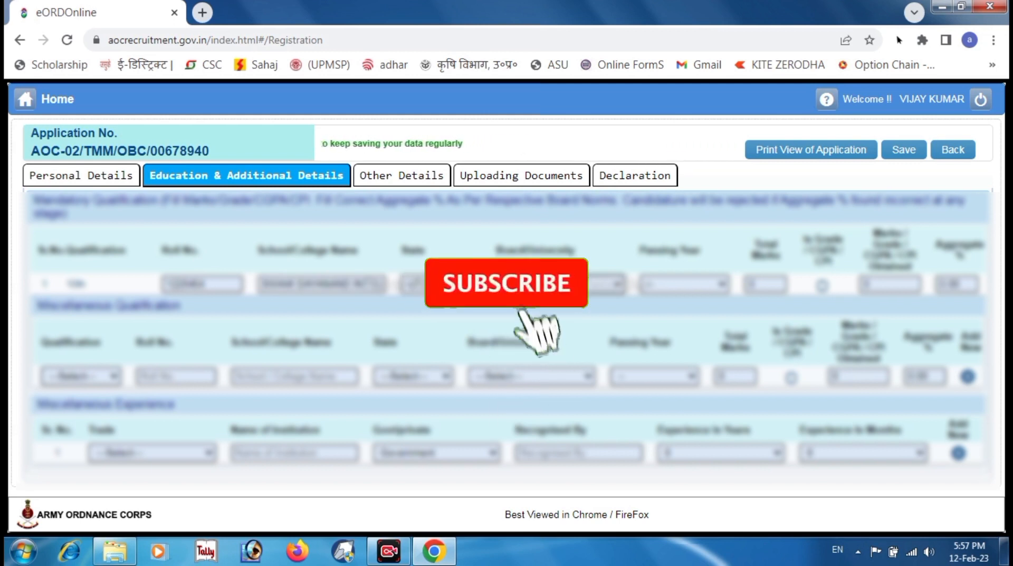
key("Tab")
key("u")
key("space")
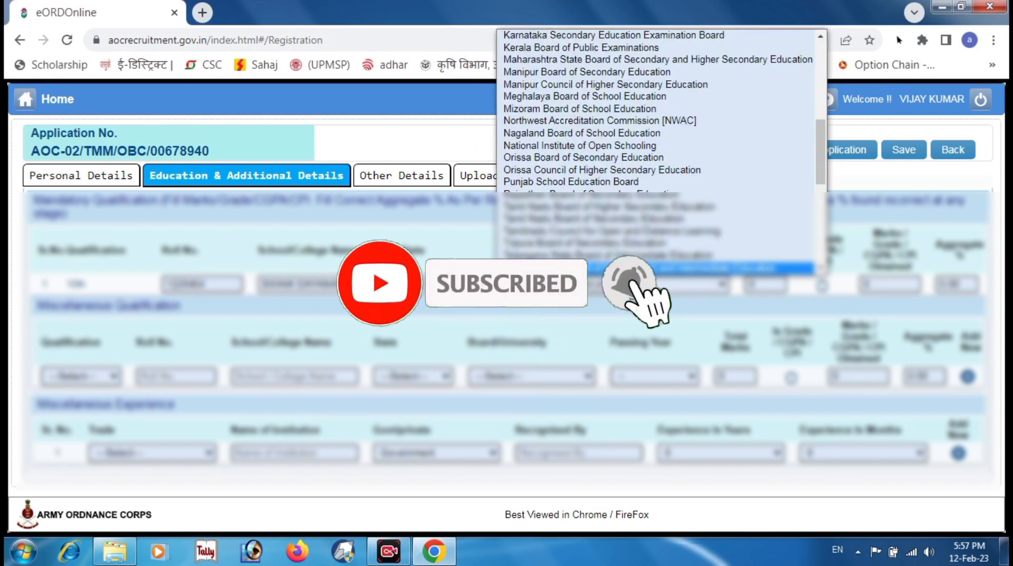
key("Return")
left_click(685, 284)
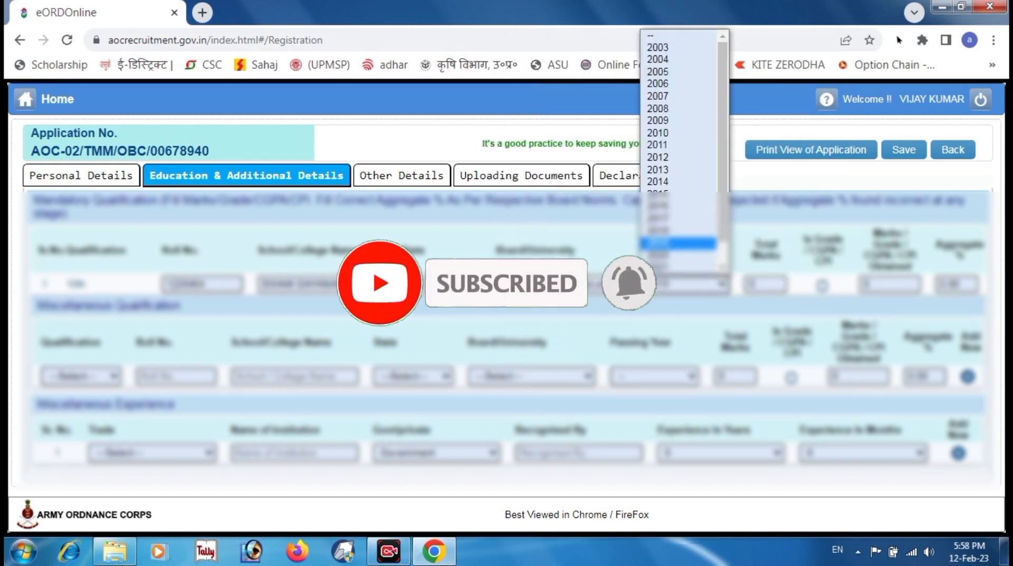
key("Return")
- Enter 600 as the total marks and 435 as the marks obtained for the 10th qualification
key("Tab")
type("600")
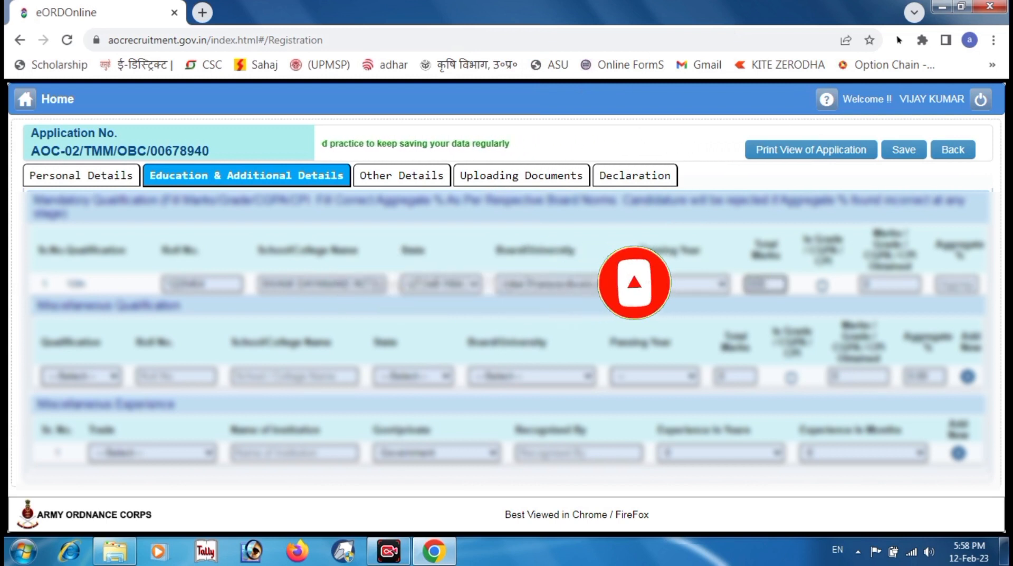
key("Tab")
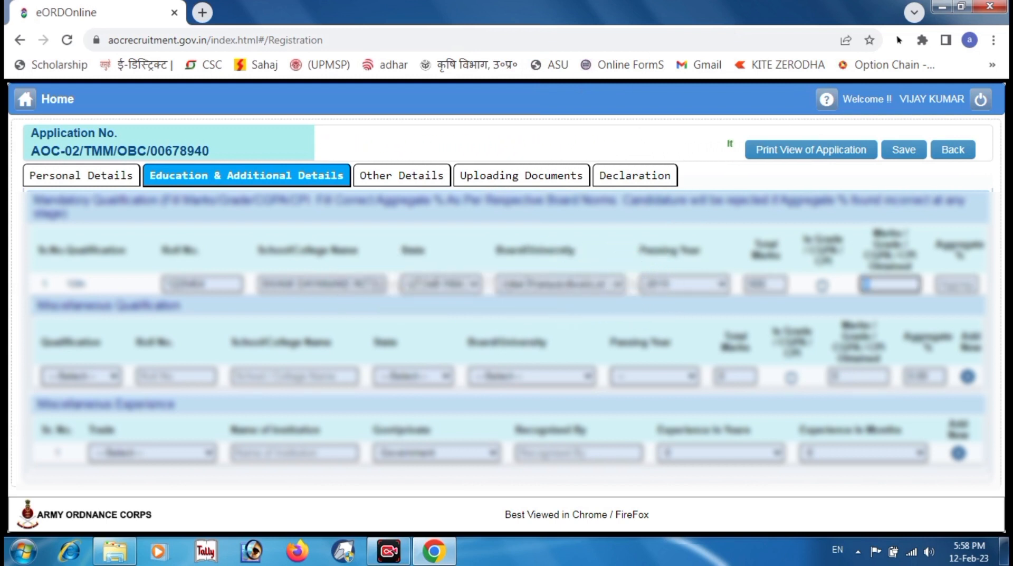
key("shift+Tab")
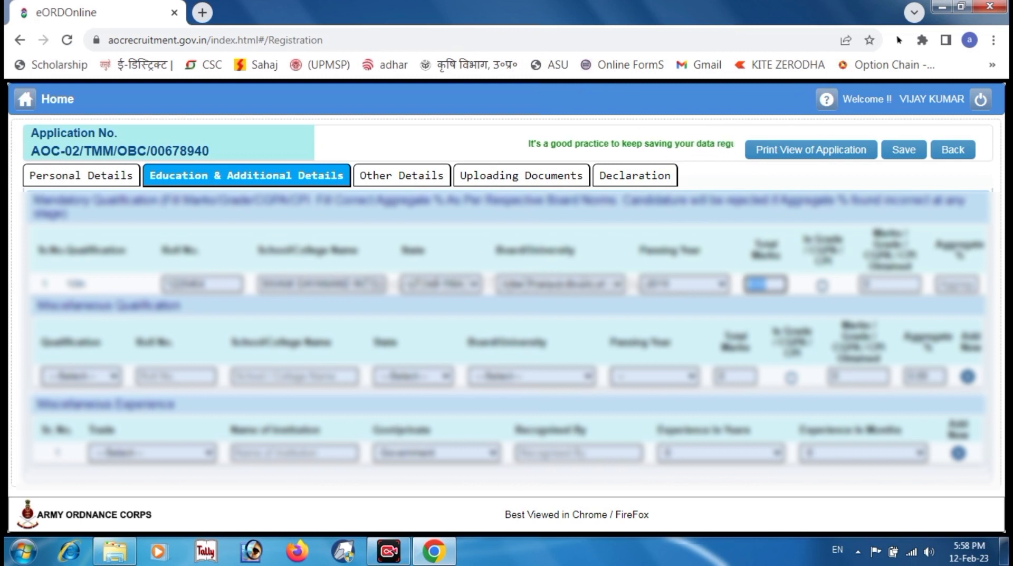
key("Tab")
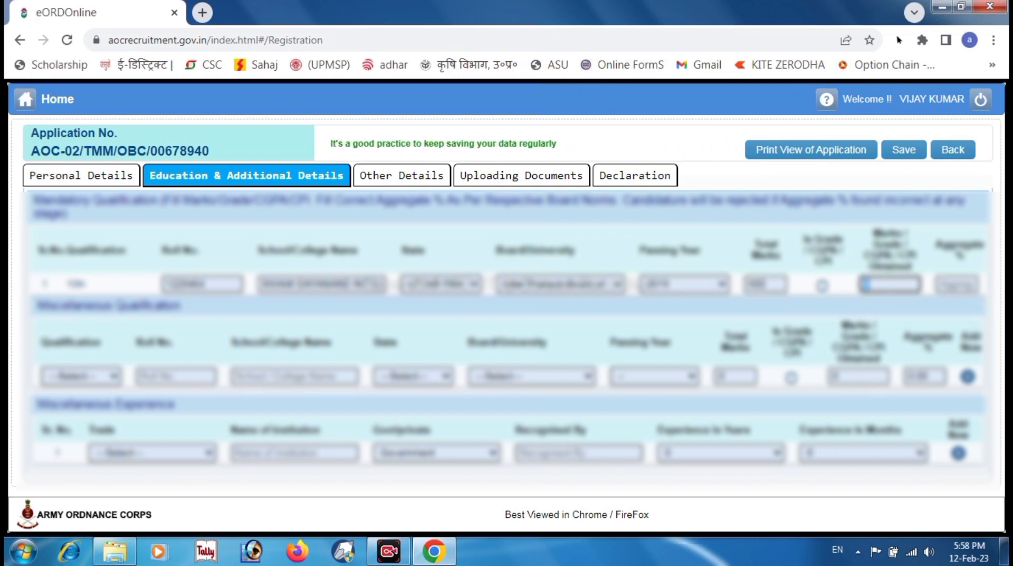
type("435")
key("Tab")
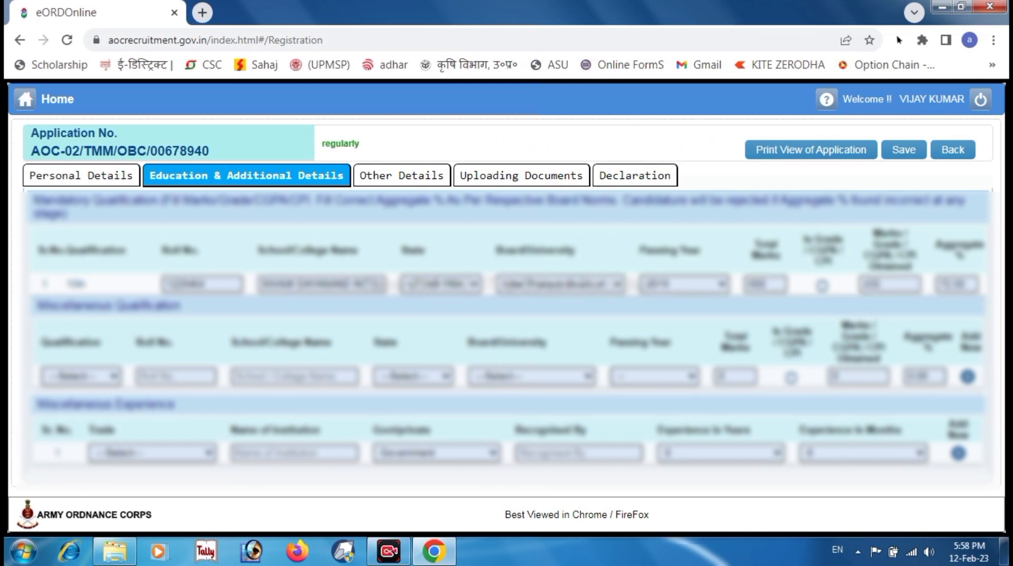
- Select 12th as the miscellaneous qualification and enter its roll number
left_click(81, 376)
left_click(66, 417)
key("Tab")
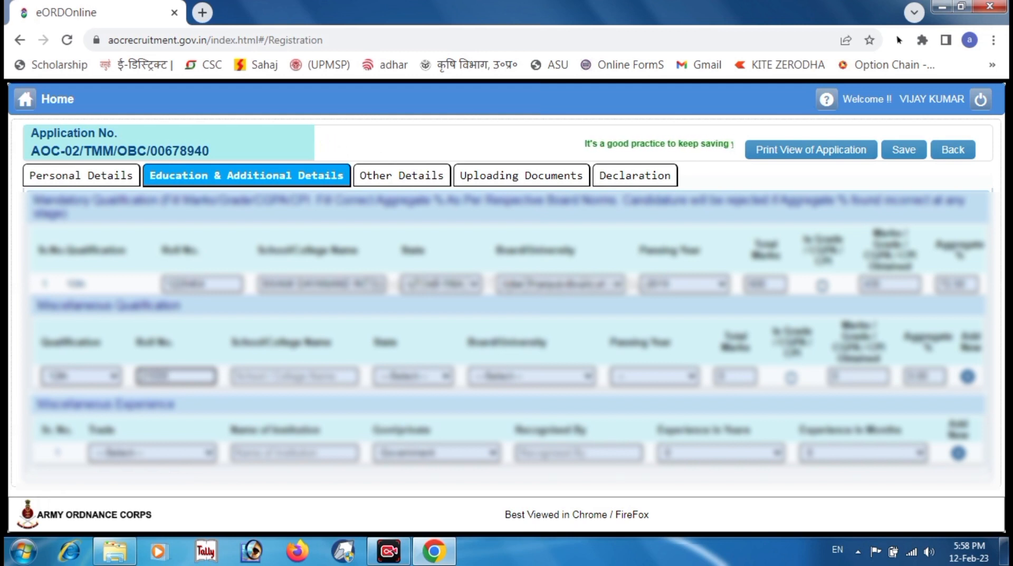
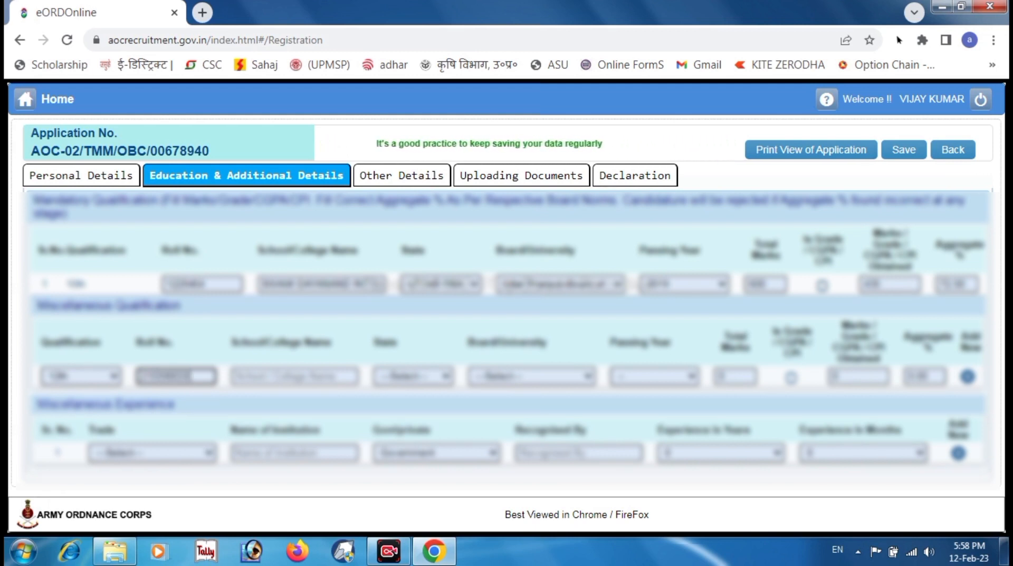
- Enter SARVODAYA VIDYAPEETH INTER COLLEGE SALON RAEBARELI as the school name for the 12th qualification
key("Tab")
type("SWA")
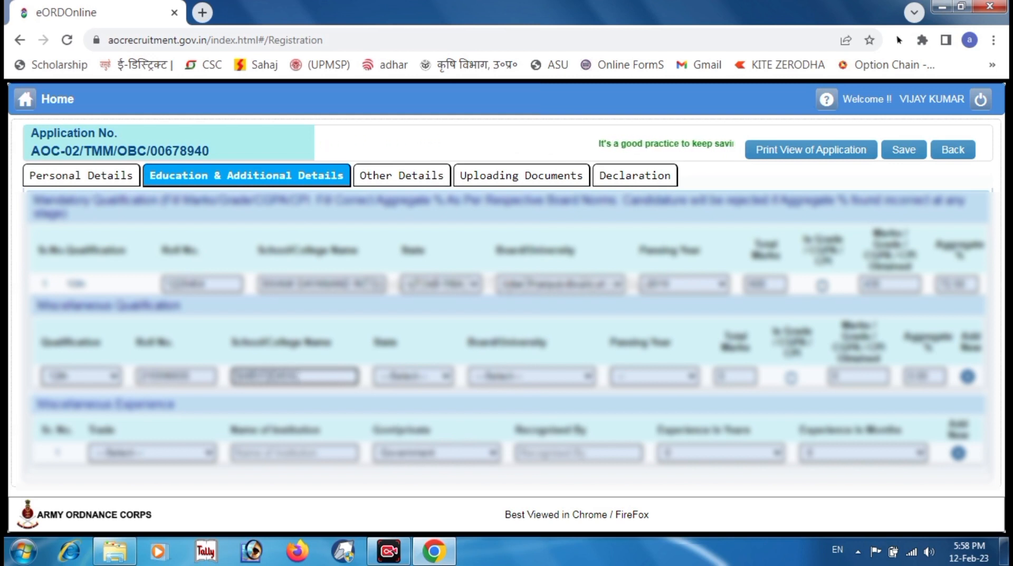
type("VODAYA VIDYA")
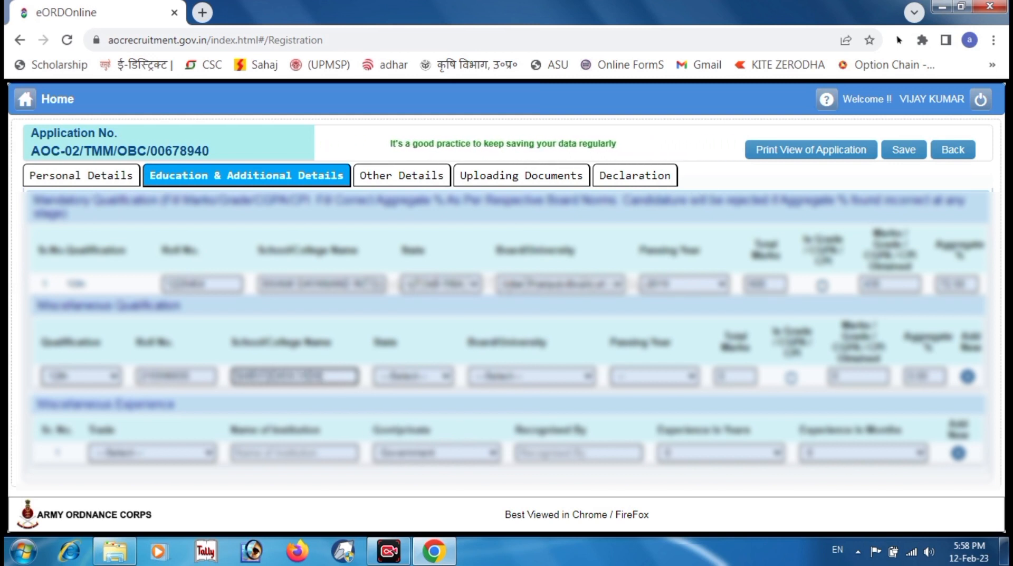
type("LA")
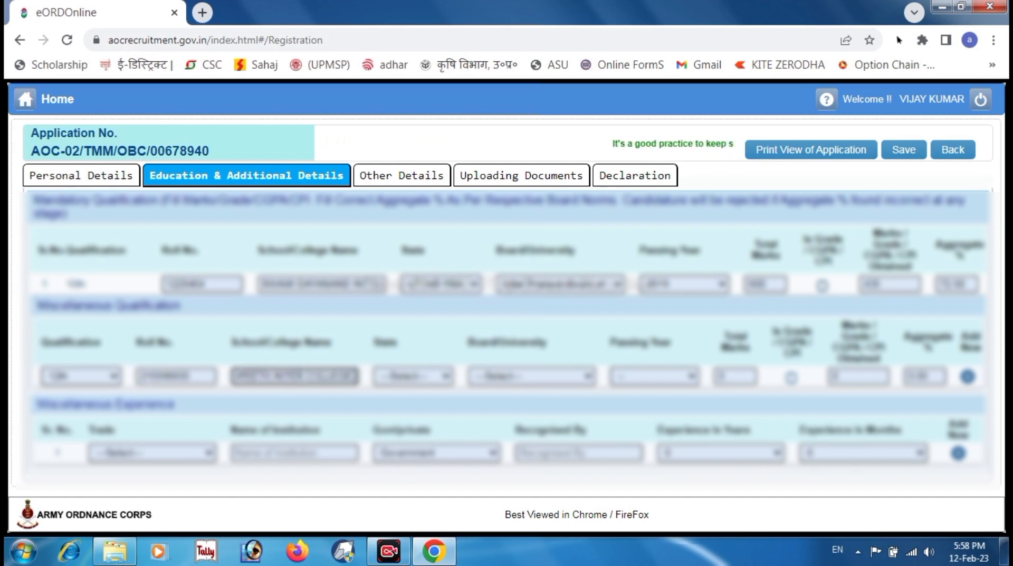
type("ALON RAEBARELI")
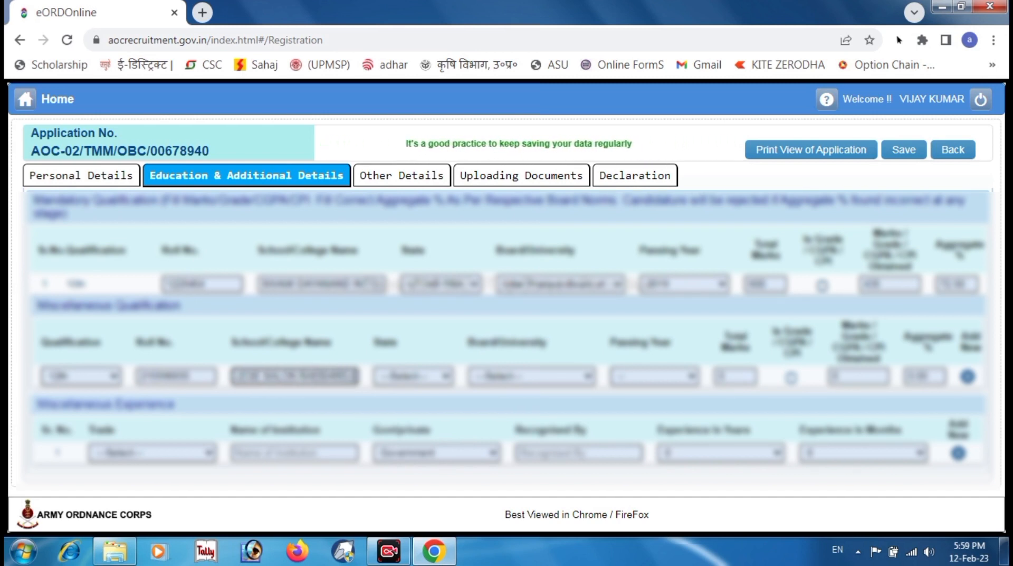
- Set the 12th qualification's state to Uttar Pradesh, its board to the Uttar Pradesh Board, and its passing year to 2021
key("Tab")
key("space")
key("u")
key("Return")
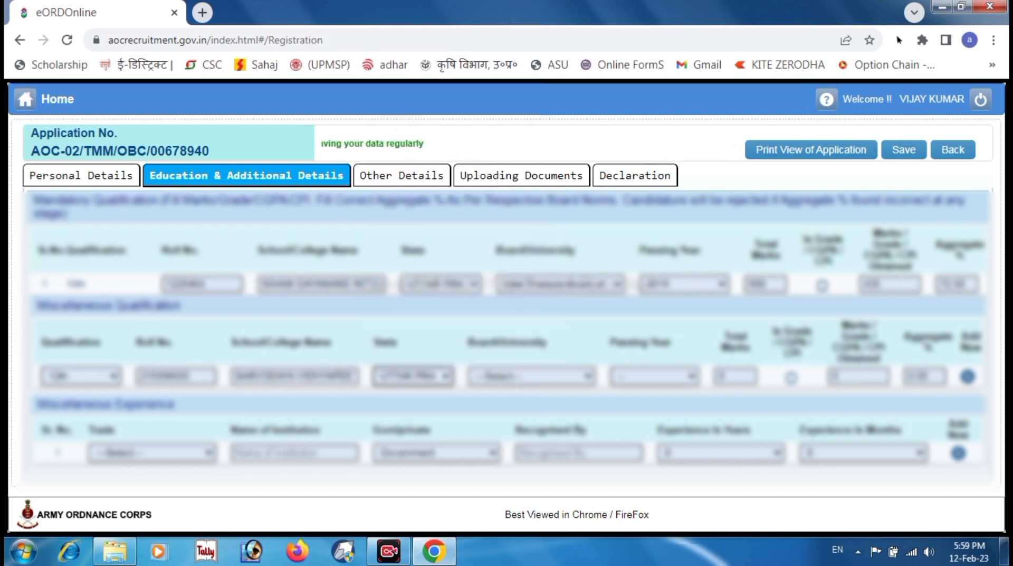
key("Tab")
key("space")
key("u")
key("Return")
key("Tab")
key("space")
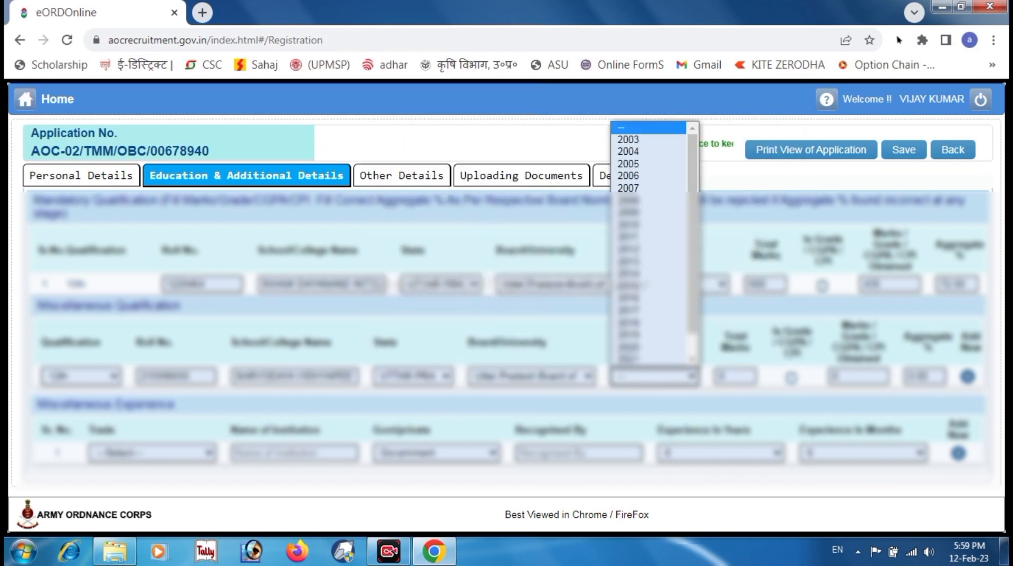
type("2020")
key("Return")
- Enter the 12th total marks as 500 and obtained marks as 357, and save the education details
key("Tab")
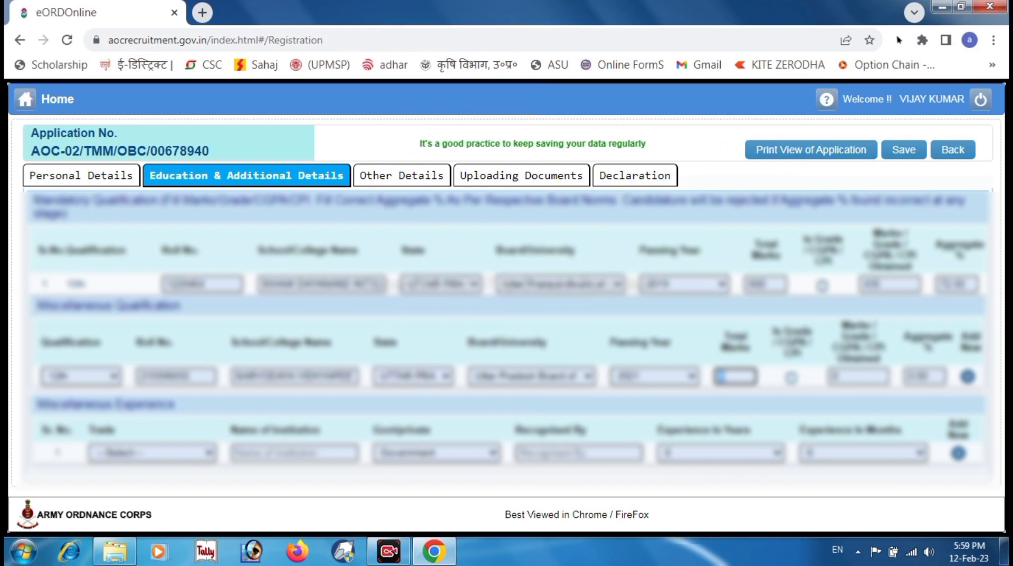
key("Tab")
key("Tab")
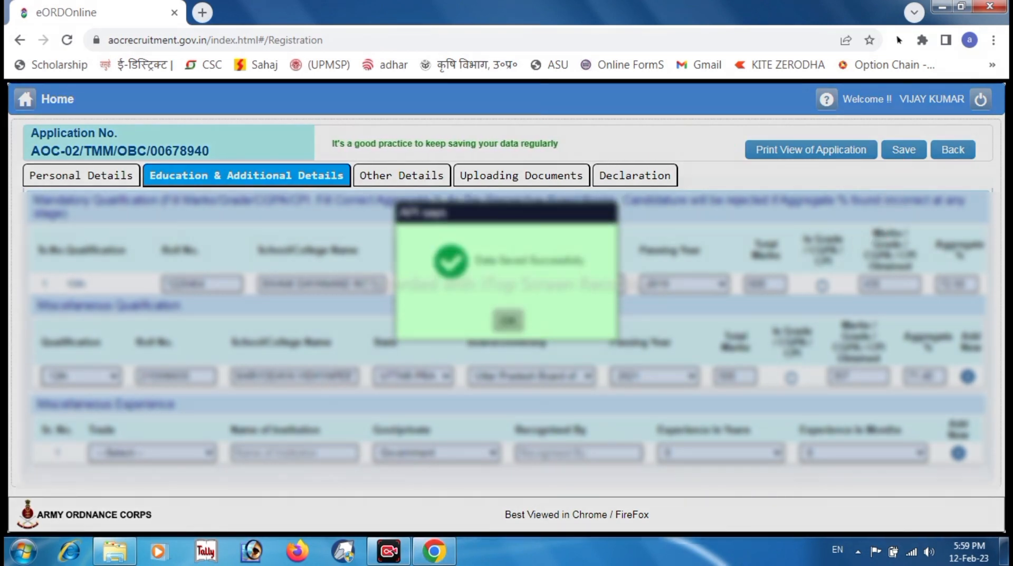
left_click(508, 320)
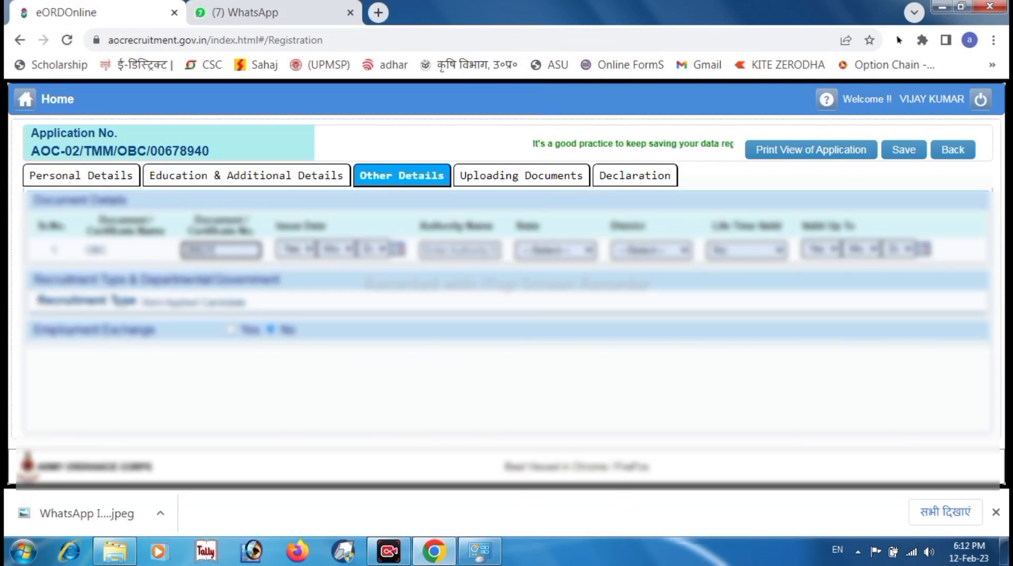
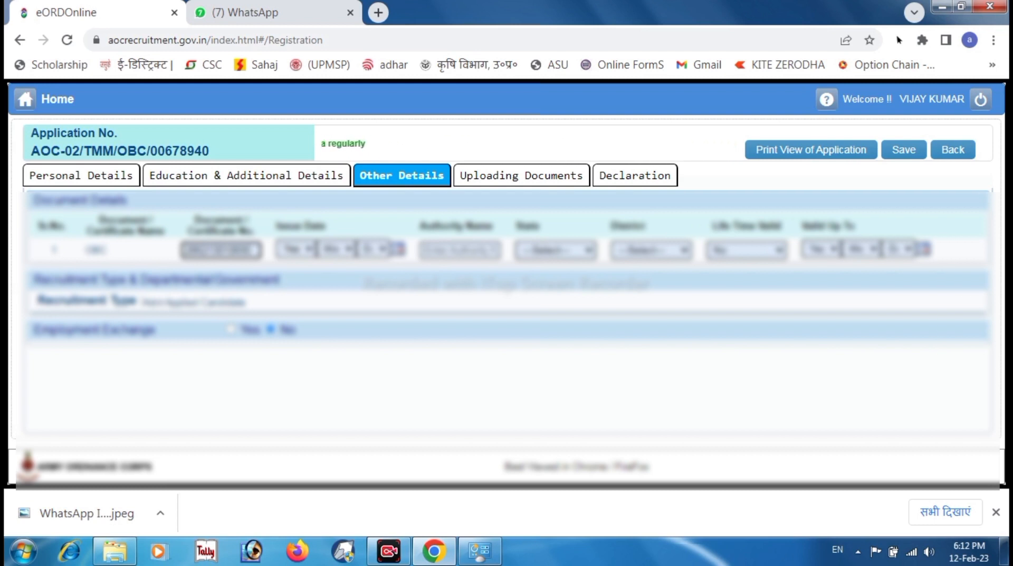
- Enter the OBC certificate number and set its issue date to 9 October 2021
left_click(297, 249)
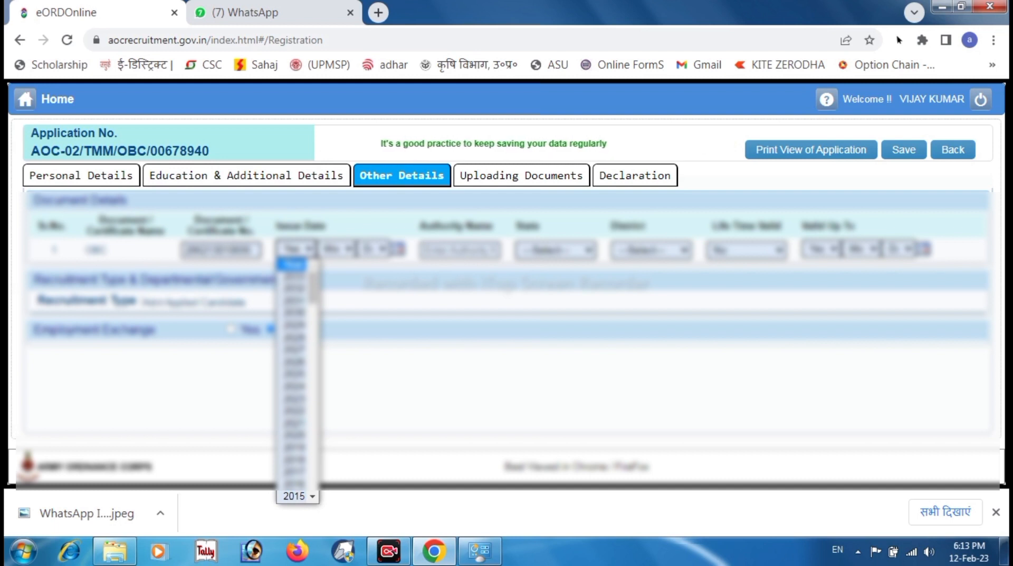
left_click(294, 422)
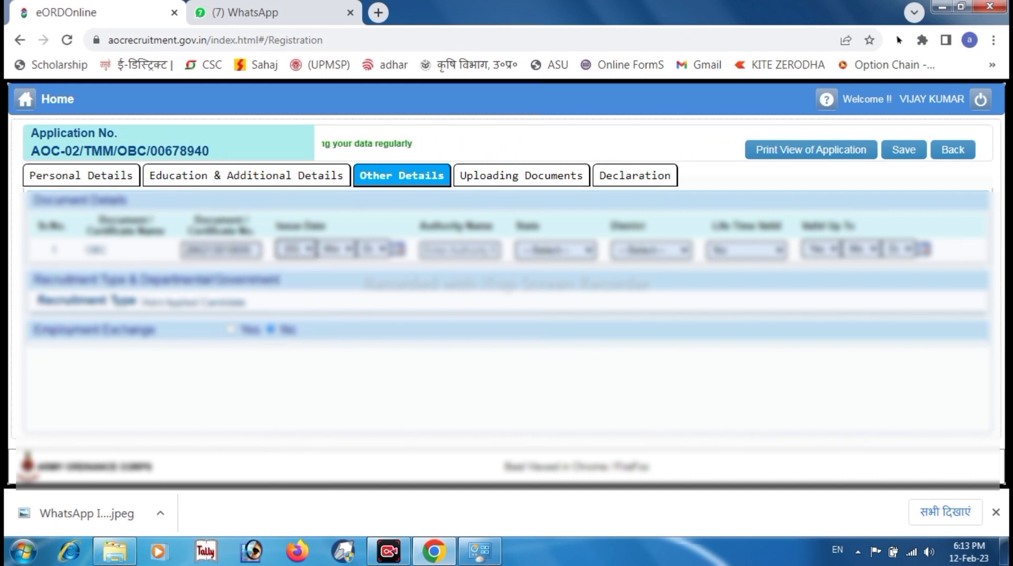
left_click(335, 249)
left_click(336, 391)
left_click(372, 249)
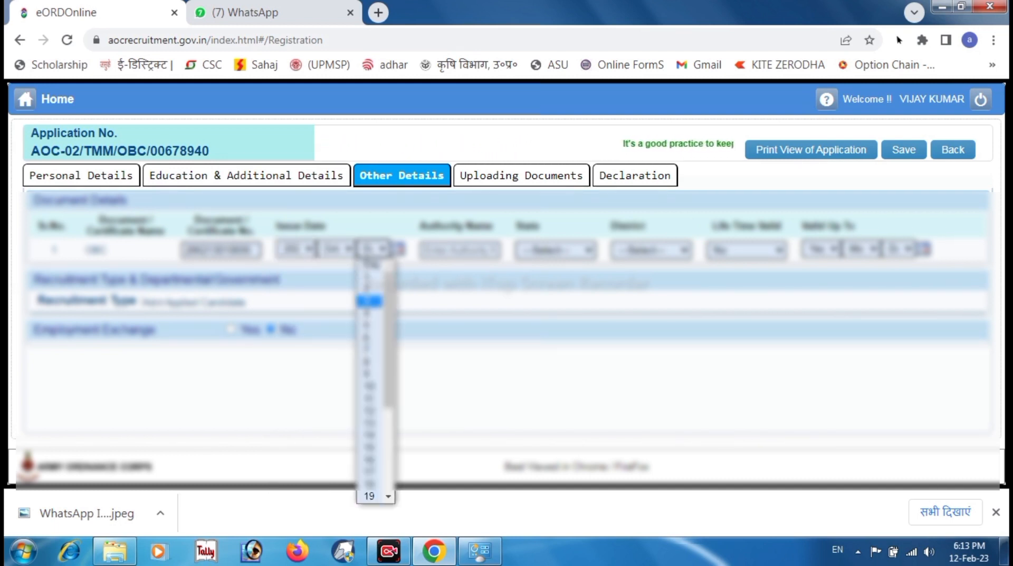
left_click(369, 374)
- Enter TEHSILDAR as the certificate's authority name, and select Uttar Pradesh as its state and Raebareli as its district
left_click(460, 250)
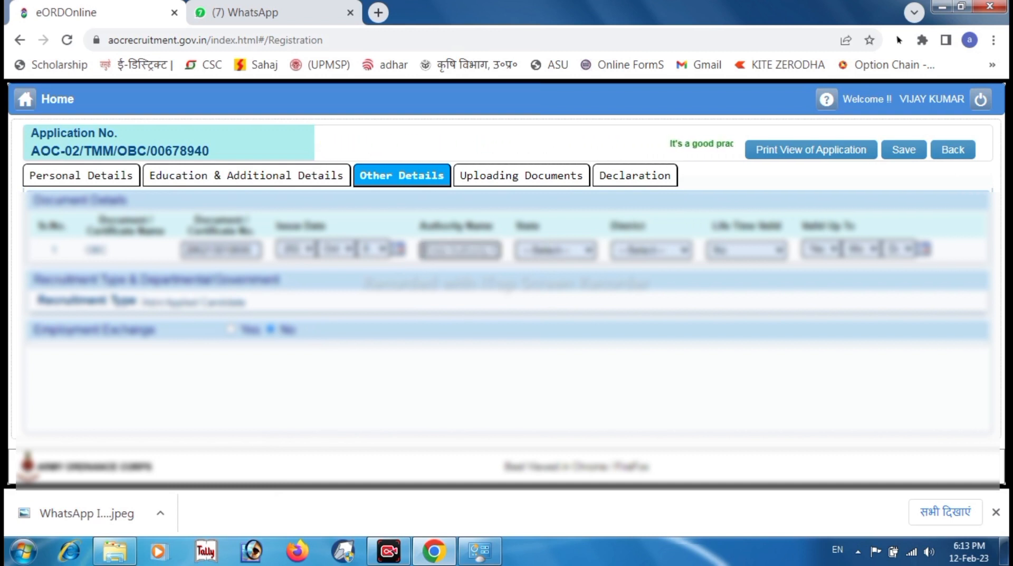
type("TEHS")
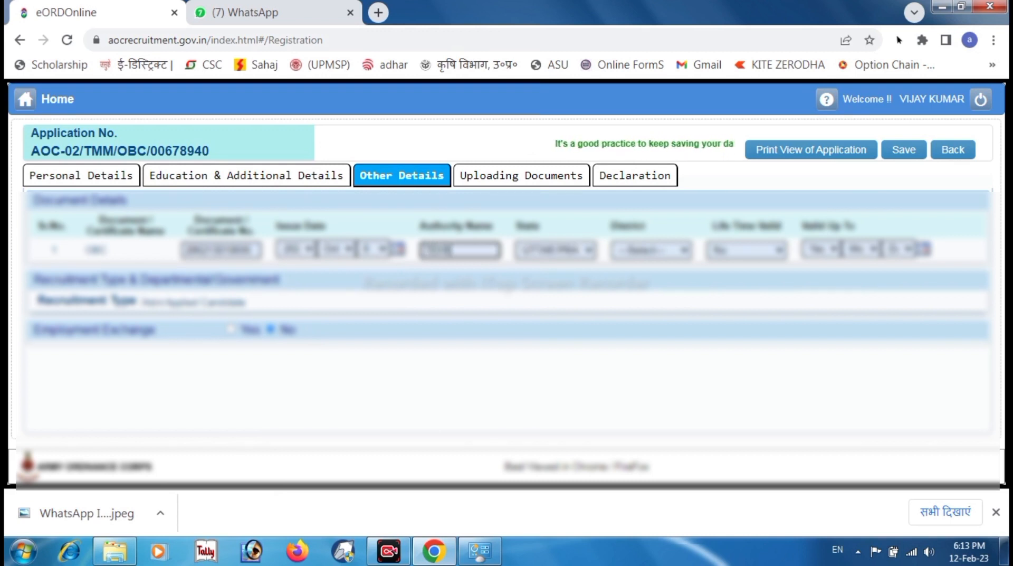
type("ILDAR")
left_click(556, 250)
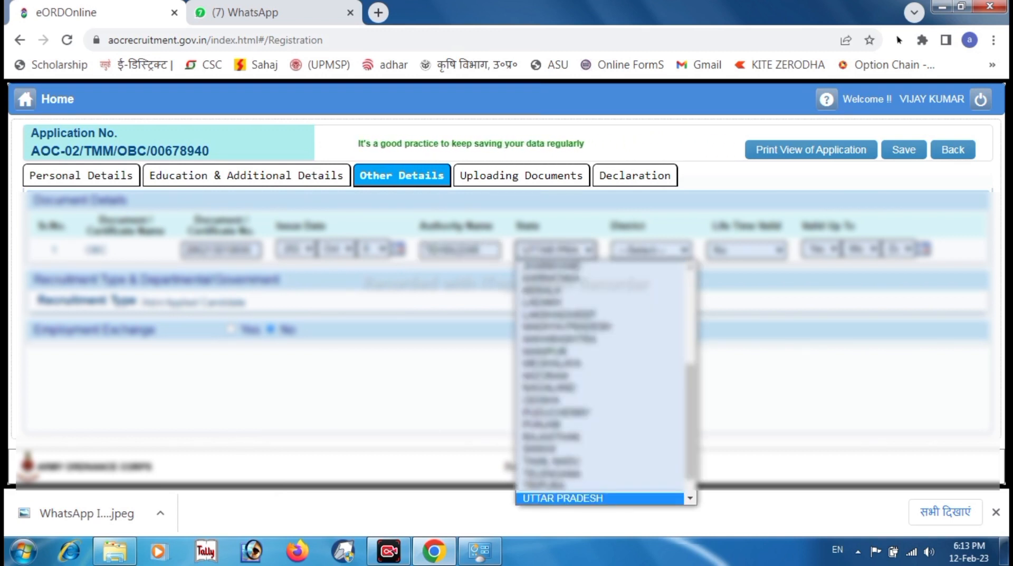
key("Return")
left_click(651, 250)
key("r")
key("Return")
- Set the OBC certificate's lifetime validity to Yes
left_click(747, 250)
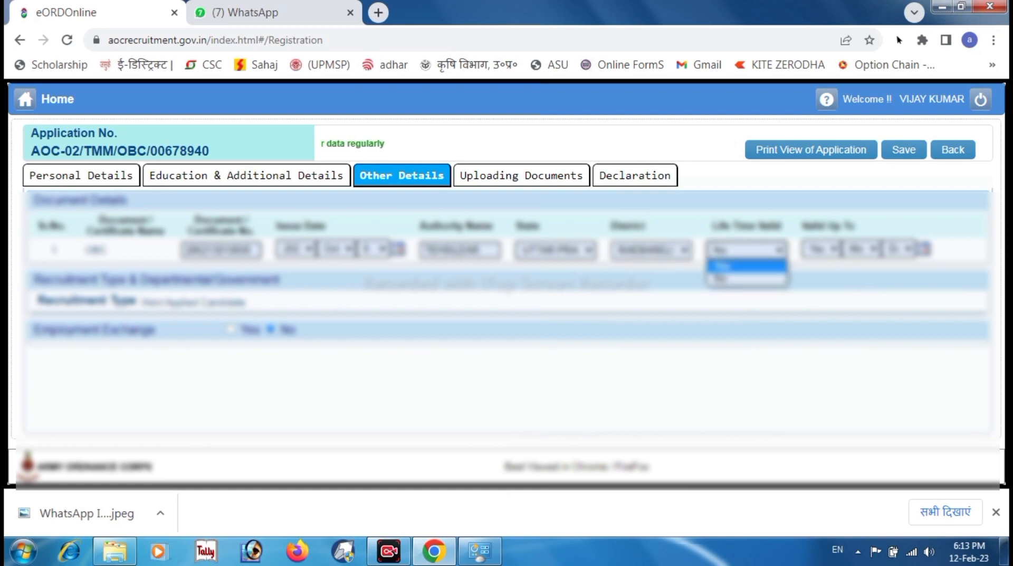
left_click(746, 279)
left_click(746, 250)
left_click(745, 268)
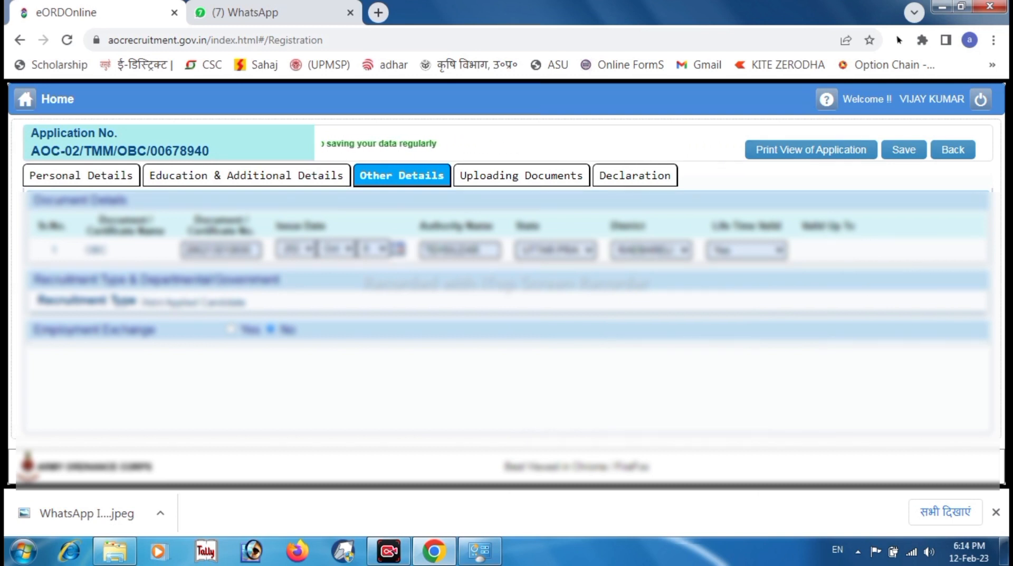
- Try Yes for Employment Exchange, set it back to No, and save the other details
left_click(231, 329)
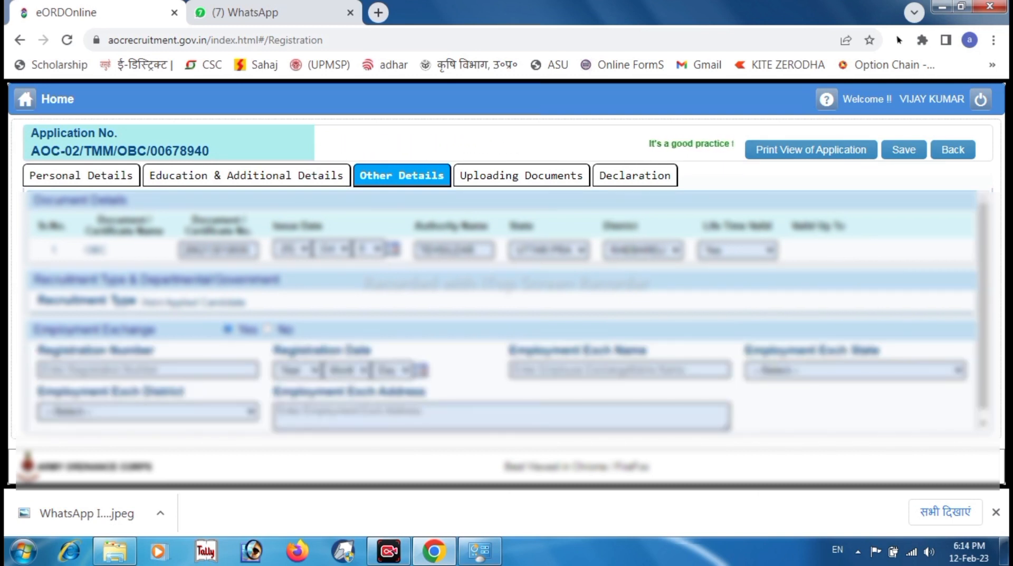
left_click(268, 330)
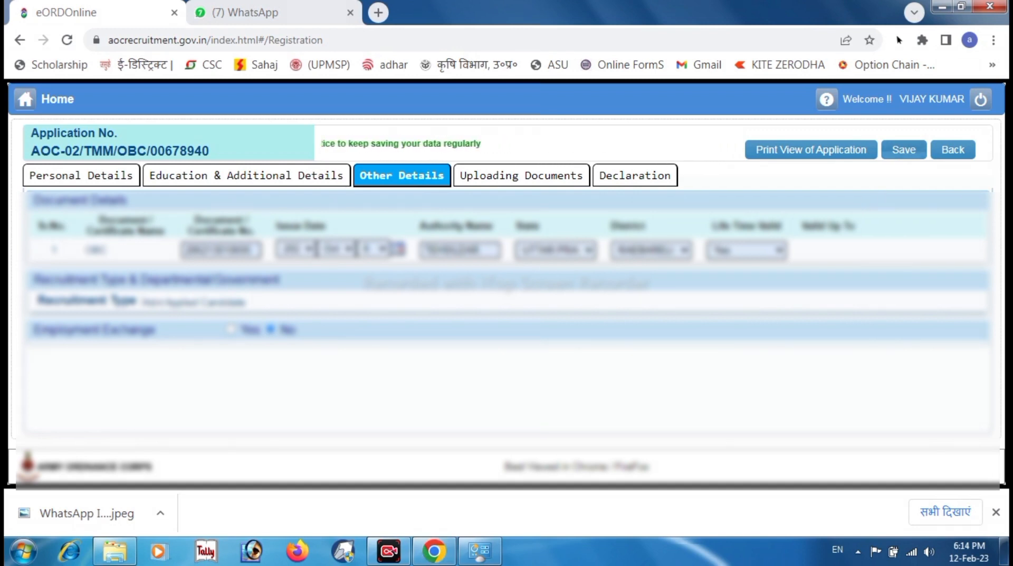
left_click(903, 150)
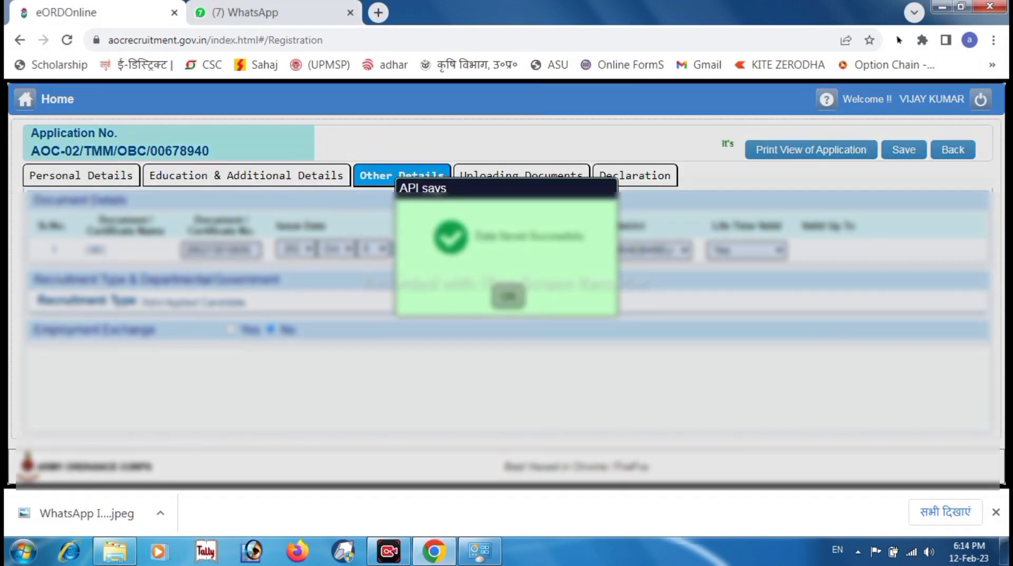
- Upload the applicant's photo and signature images in the document uploads
left_click(507, 297)
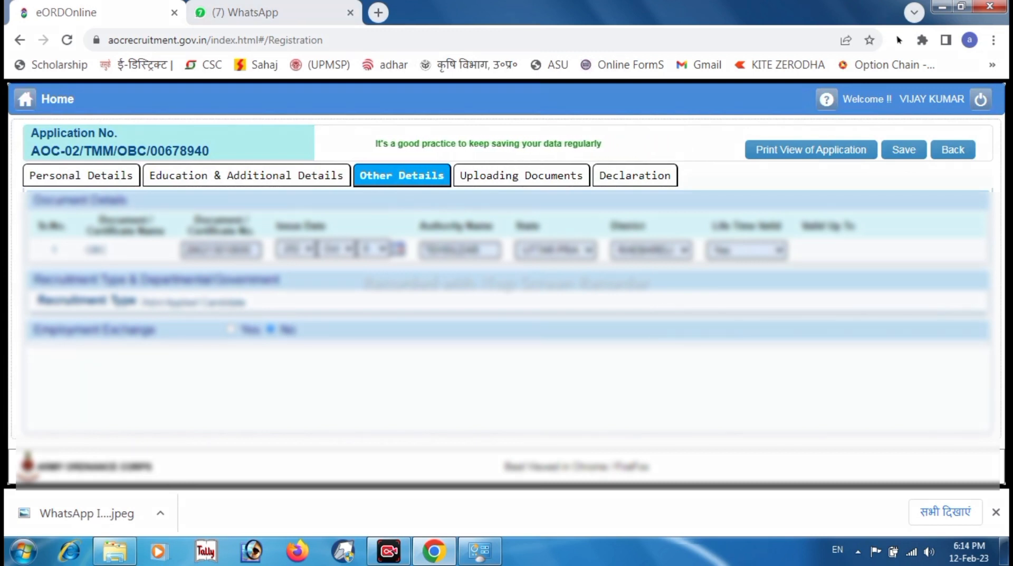
left_click(522, 176)
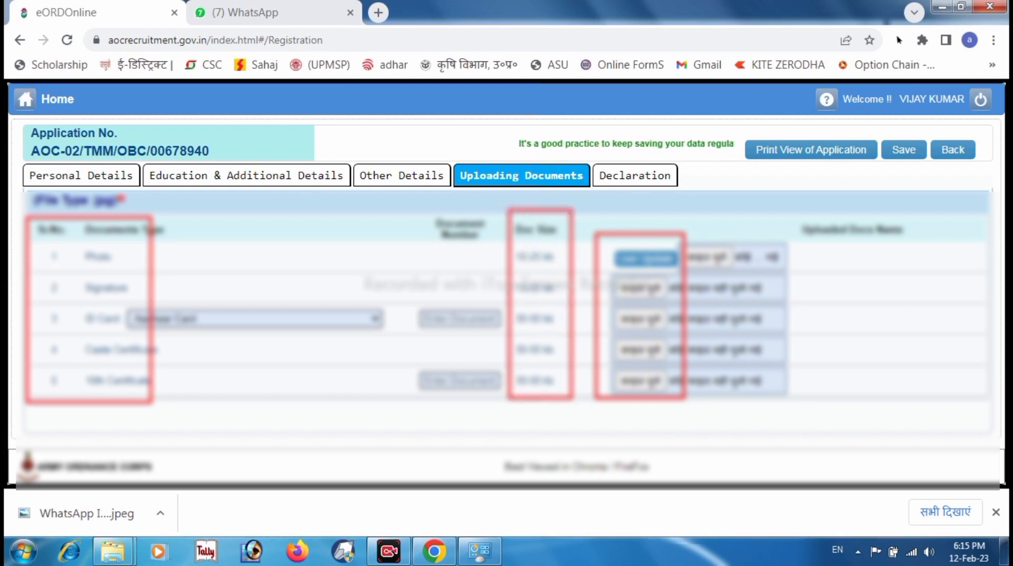
left_click(707, 258)
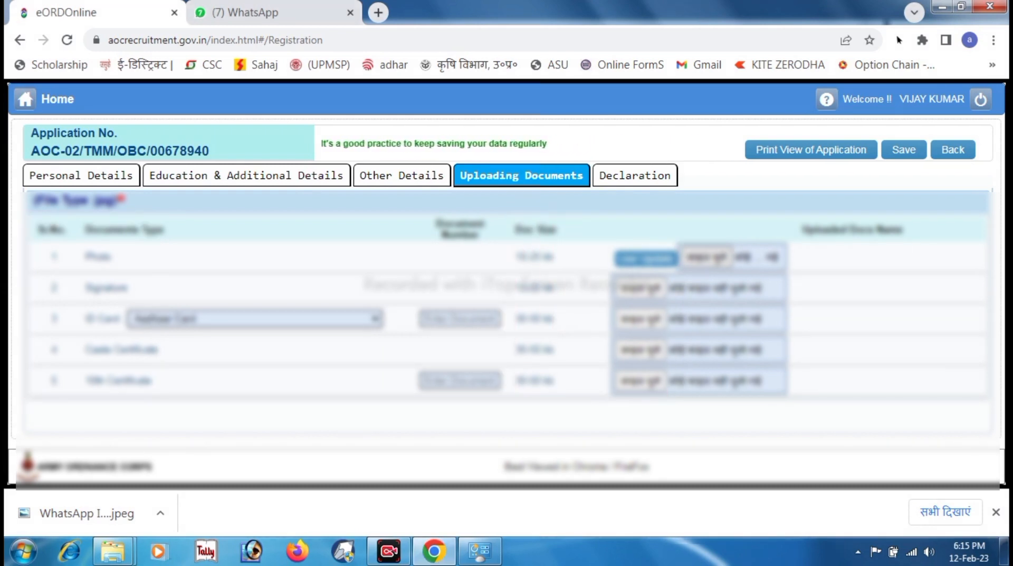
double_click(176, 195)
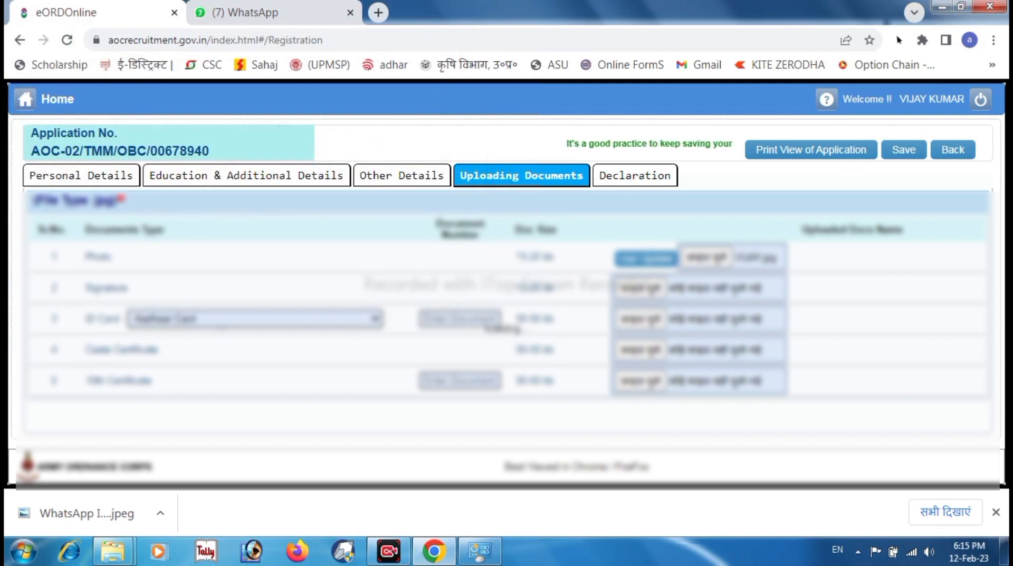
left_click(655, 285)
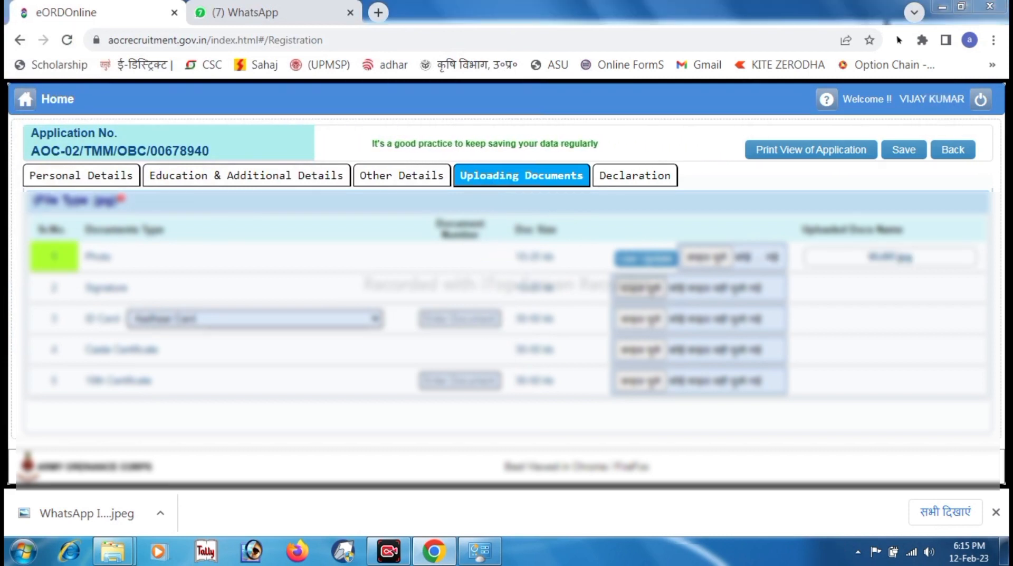
left_click(446, 118)
left_click(380, 332)
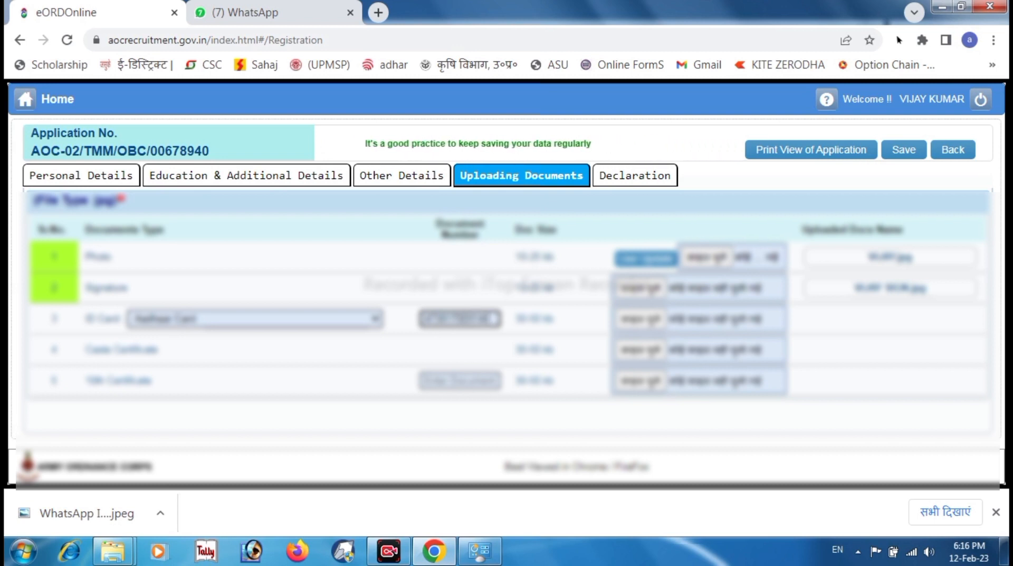
- Upload the Aadhaar card image as the ID card and the caste image as the caste certificate
left_click(641, 319)
left_click(275, 119)
left_click(378, 327)
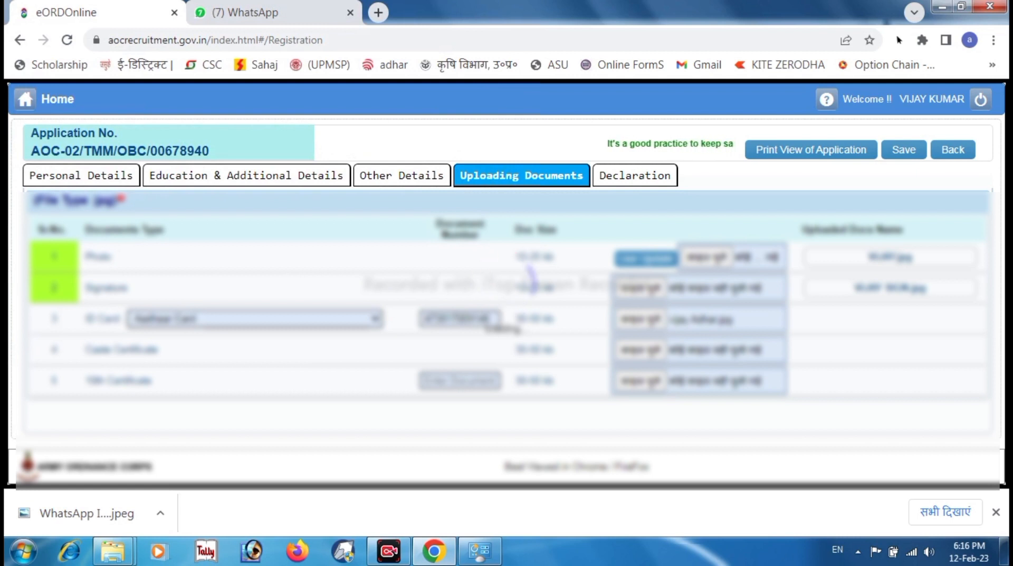
left_click(640, 350)
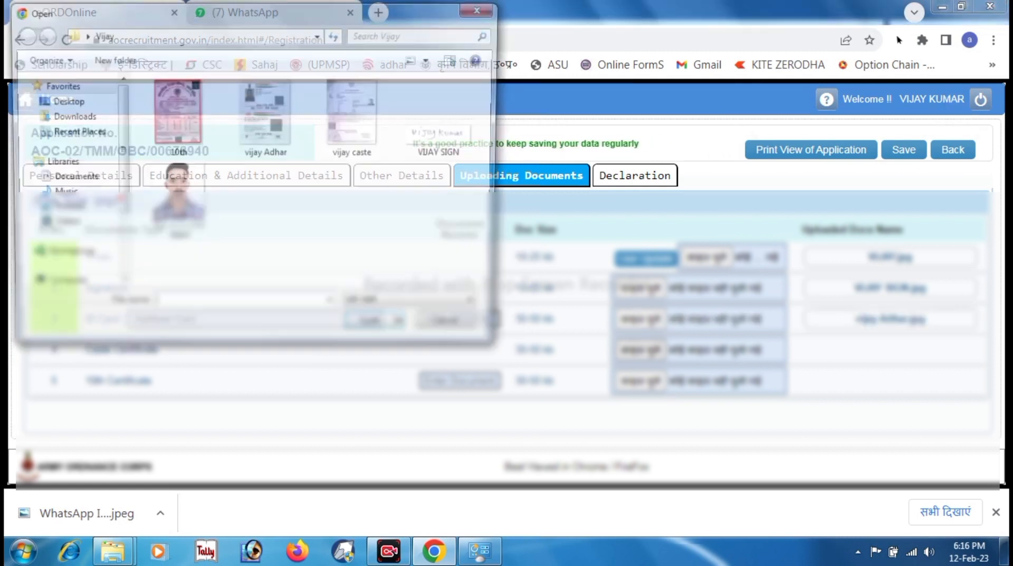
left_click(176, 114)
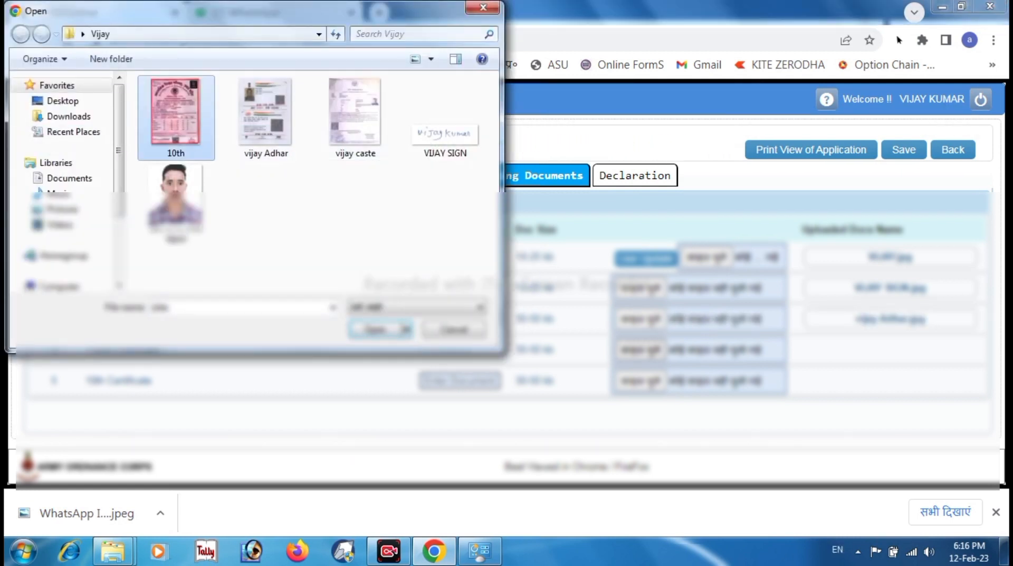
double_click(355, 113)
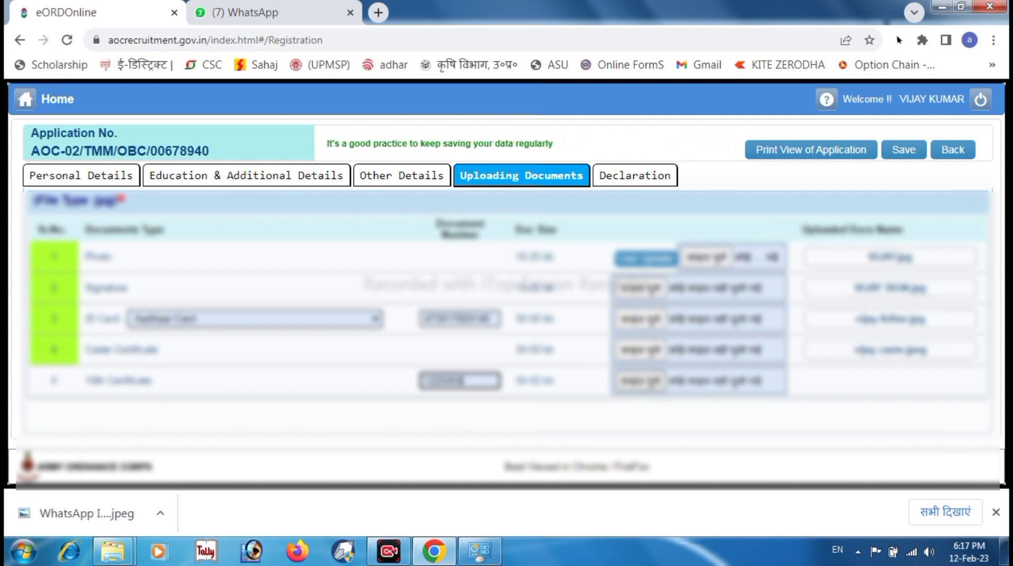
- Upload the 10th image as the 10th certificate and save the uploaded documents
left_click(641, 380)
double_click(179, 114)
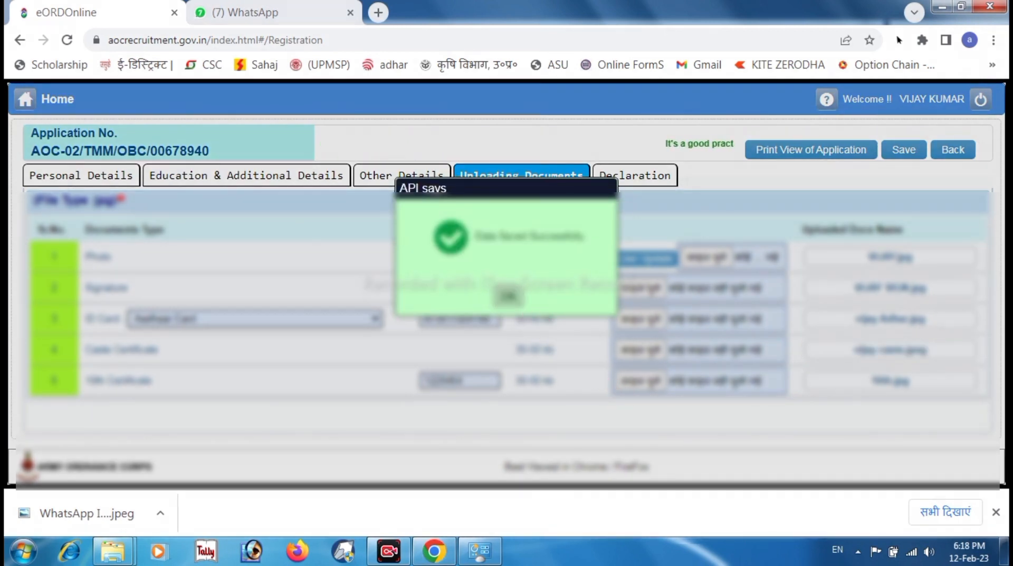
left_click(508, 296)
- In the declaration section, set the first exam city choice to PRAYAGRAJ and the second to KANPUR
left_click(635, 175)
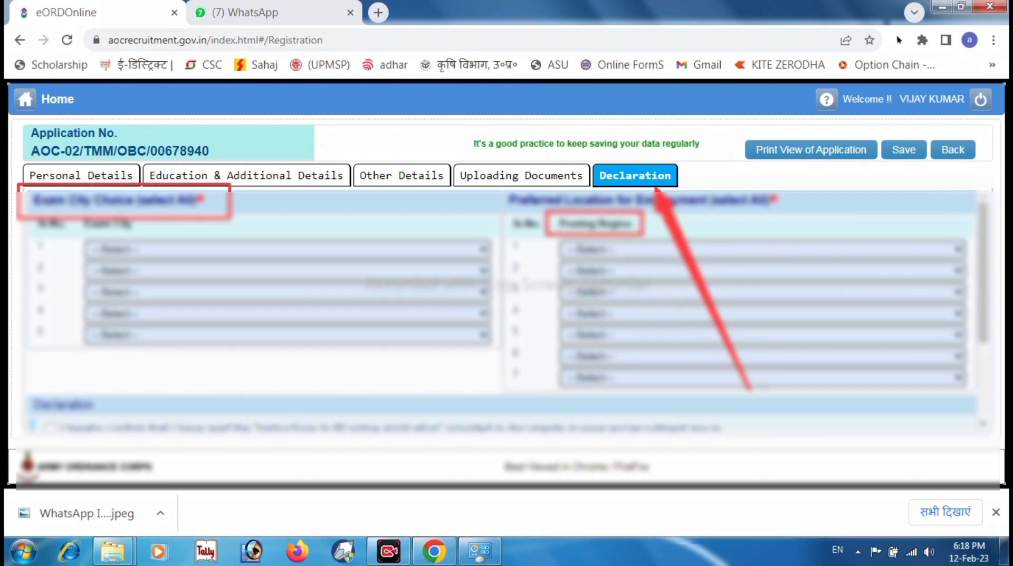
left_click(288, 249)
scroll(287, 411, "down", 2)
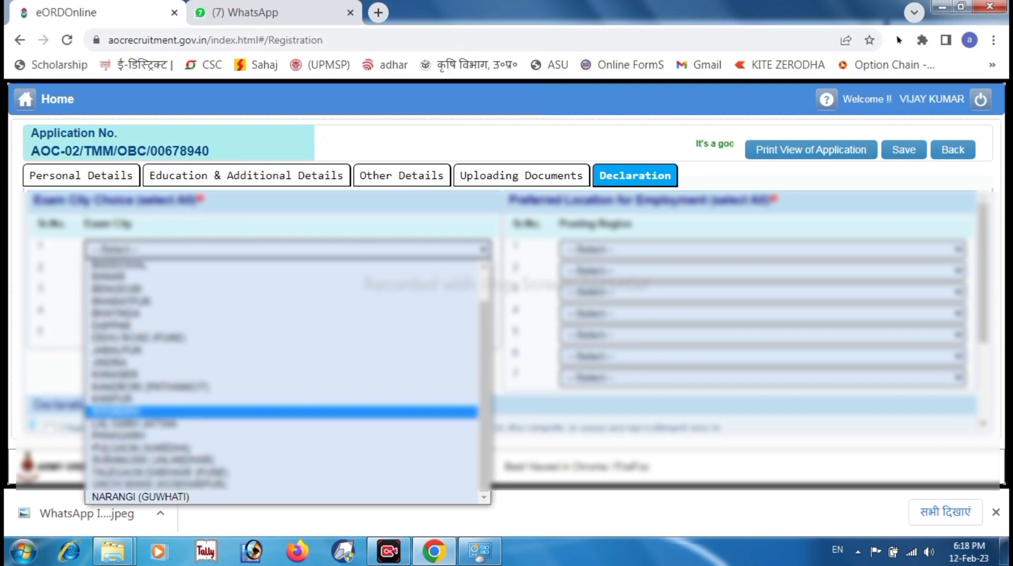
scroll(288, 376, "up", 2)
left_click(287, 289)
left_click(288, 270)
scroll(288, 401, "down", 2)
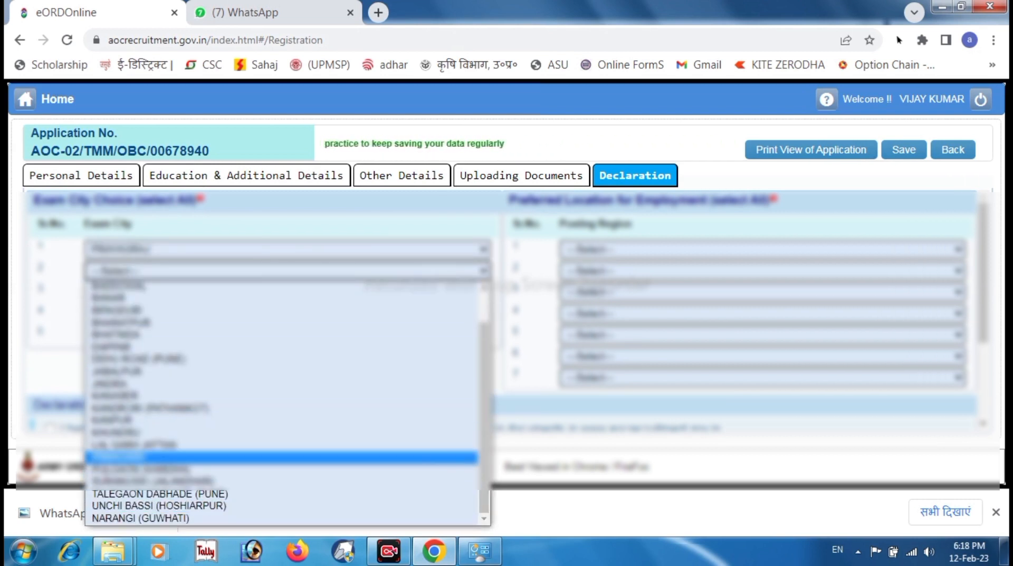
scroll(288, 401, "up", 2)
scroll(287, 412, "down", 2)
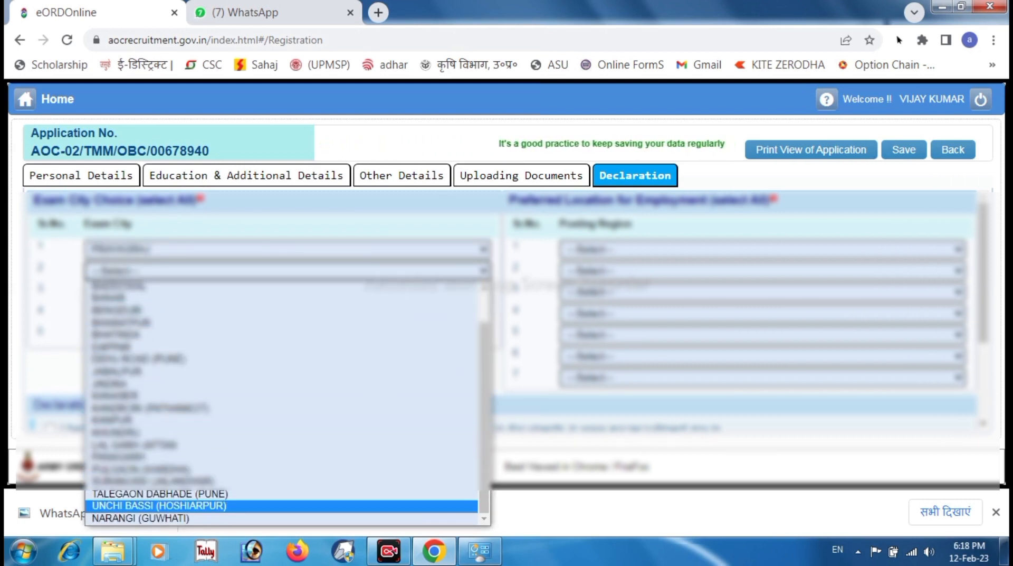
left_click(288, 420)
- Set the third, fourth and fifth exam city choices to AGRA, JABALPUR and KHUNDRU
left_click(288, 292)
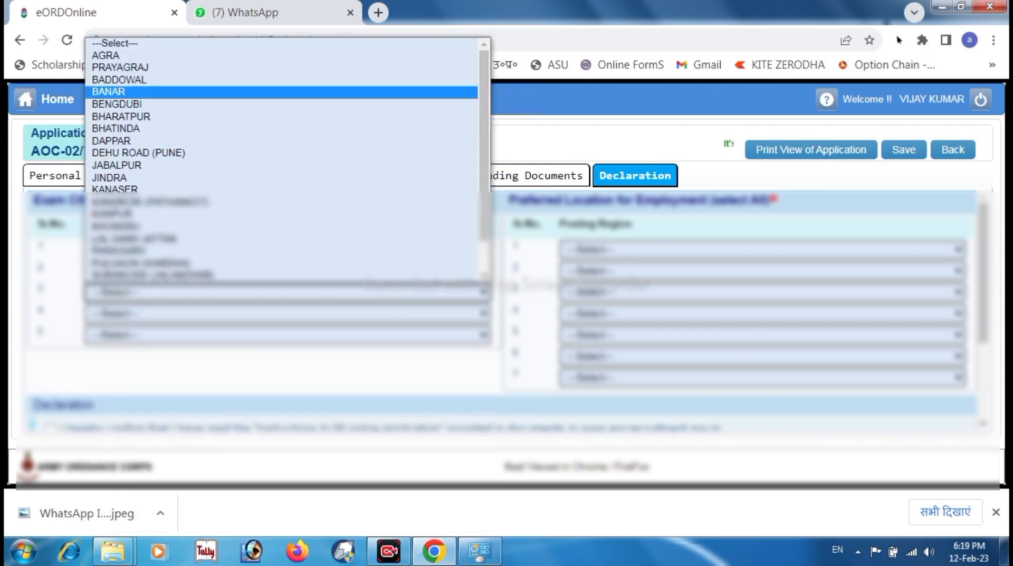
left_click(288, 54)
left_click(288, 314)
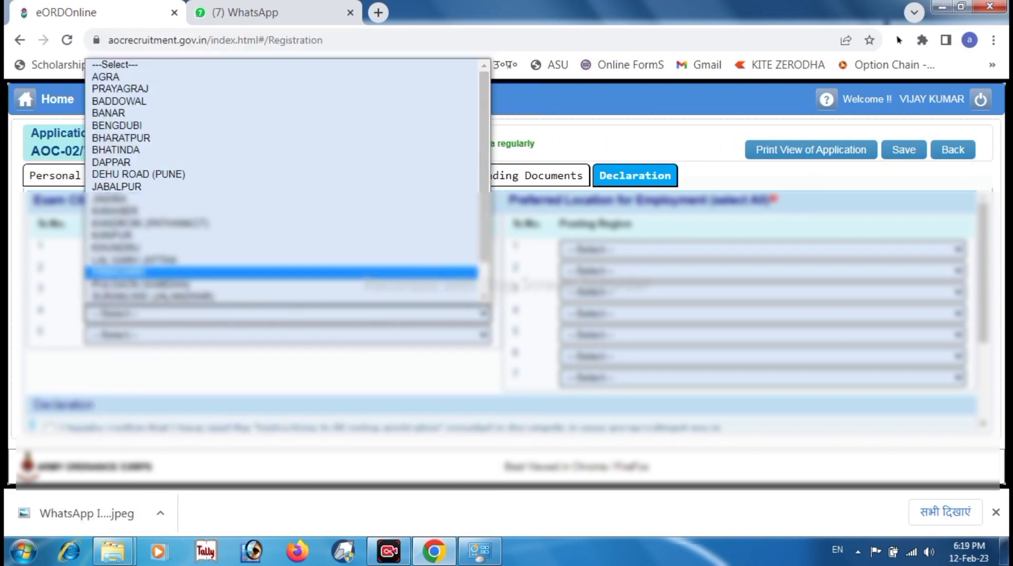
scroll(288, 285, "down", 1)
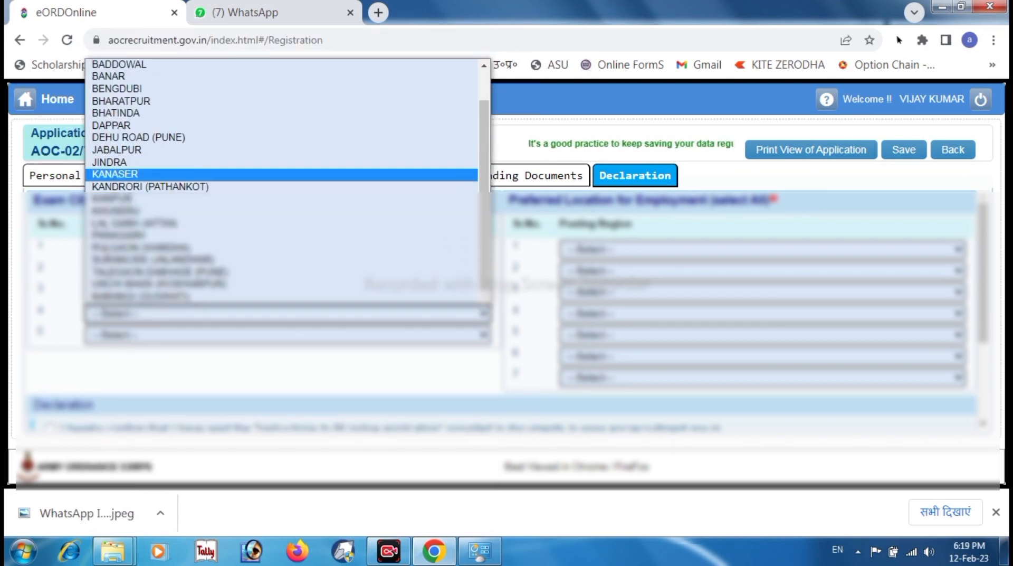
scroll(287, 101, "up", 1)
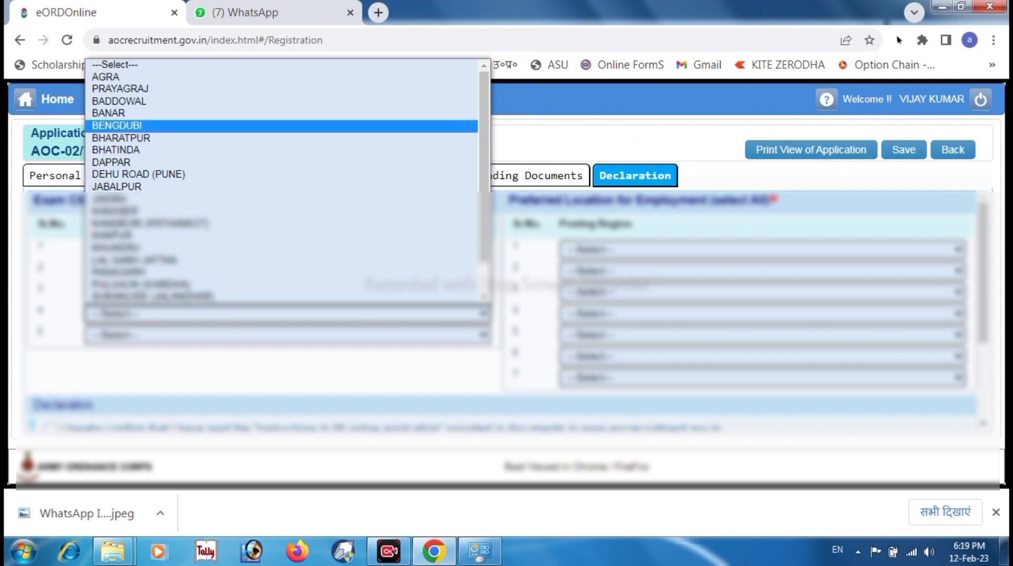
left_click(287, 186)
left_click(288, 335)
scroll(288, 282, "down", 1)
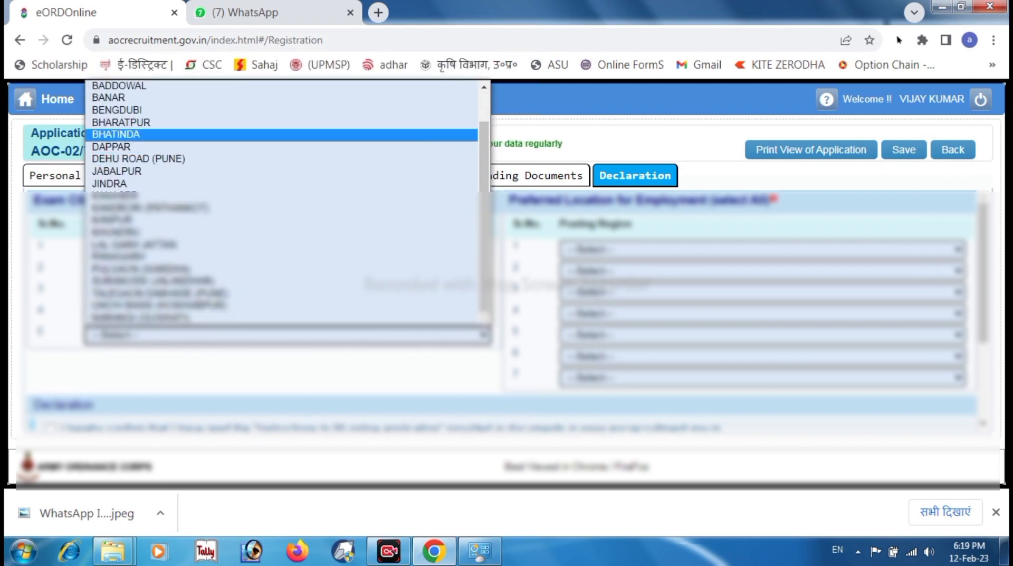
scroll(287, 126, "up", 1)
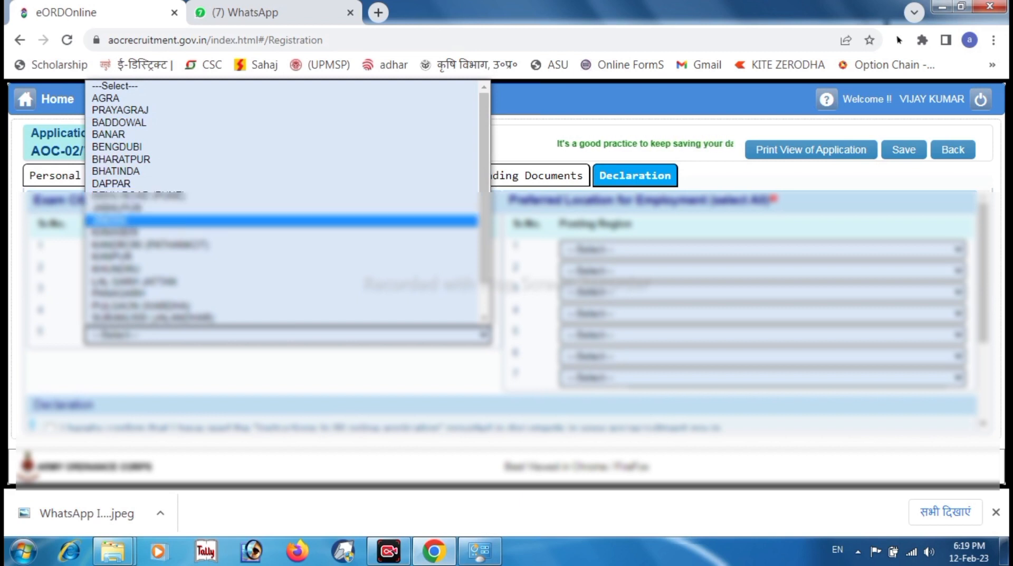
left_click(287, 269)
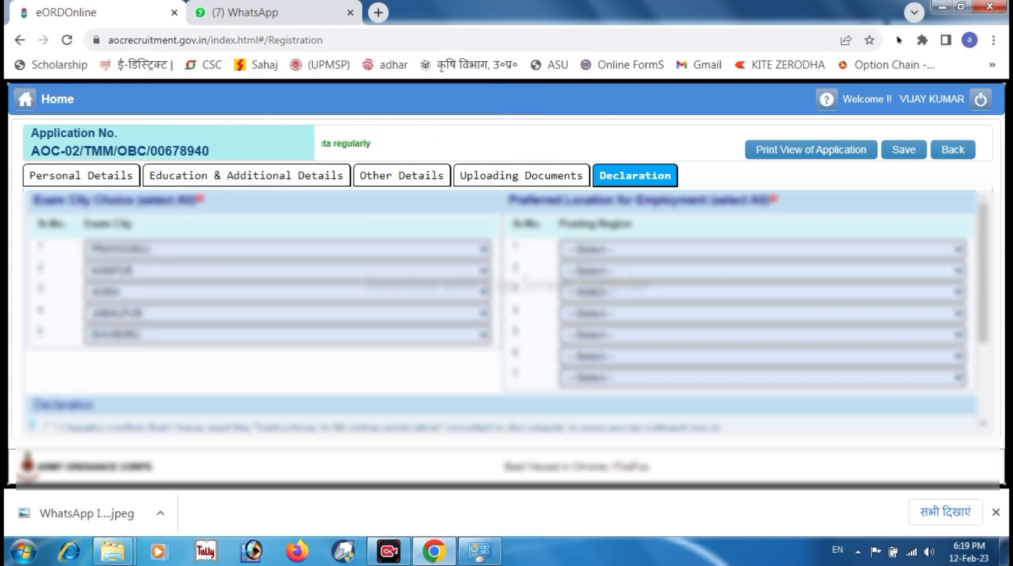
- Set the first three preferred posting regions to EAST, WEST and NORTH
left_click(763, 250)
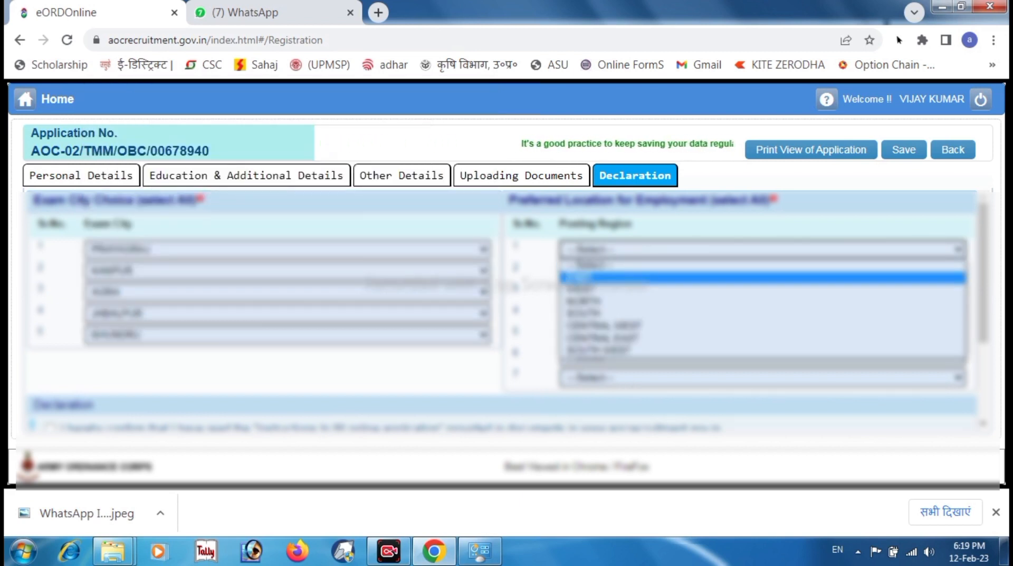
left_click(763, 277)
left_click(762, 273)
left_click(763, 298)
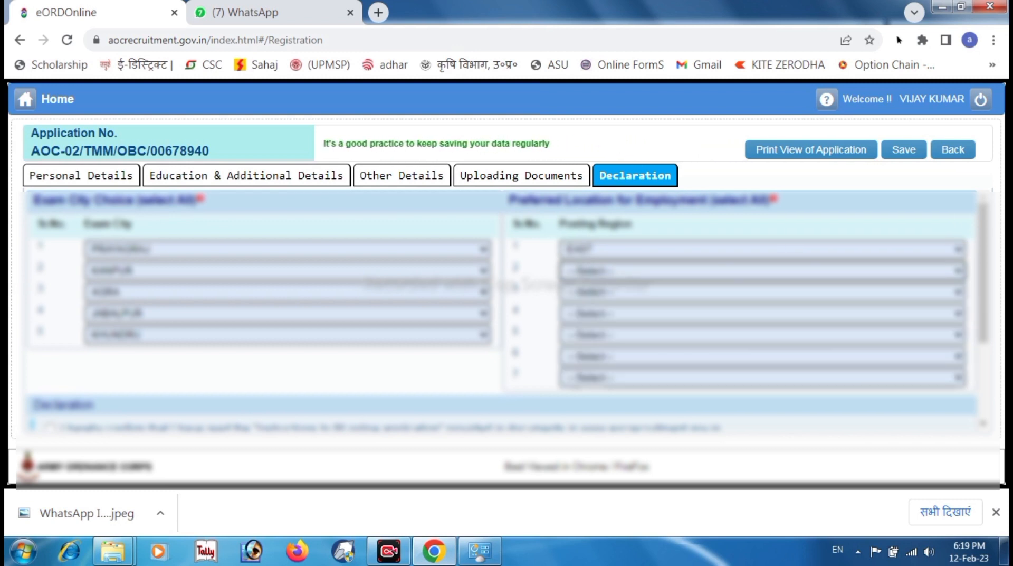
left_click(508, 296)
left_click(762, 271)
left_click(762, 311)
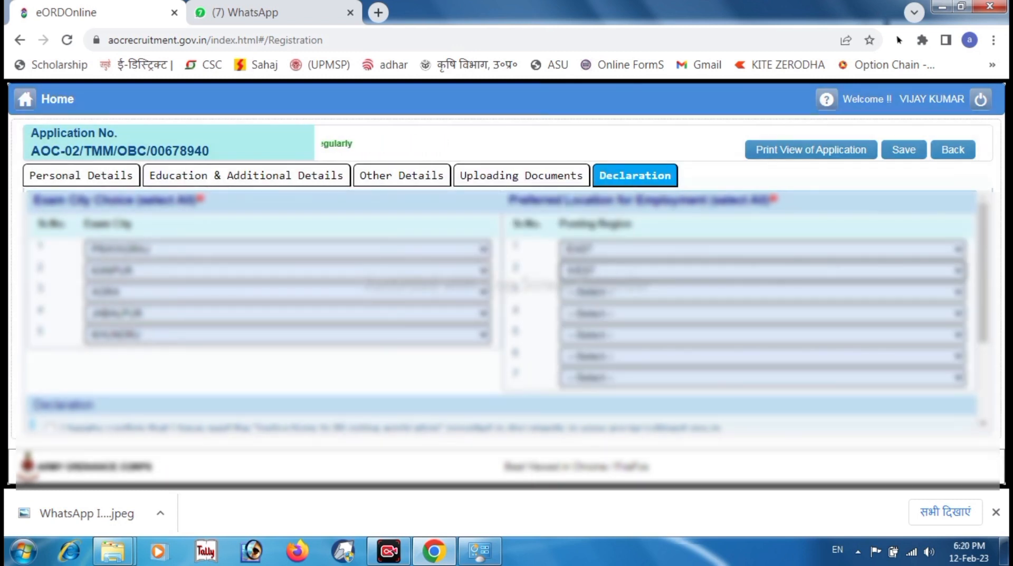
left_click(763, 292)
left_click(763, 344)
- Set posting regions four to seven to SOUTH, CENTRAL WEST, CENTRAL EAST and SOUTH WEST
left_click(763, 314)
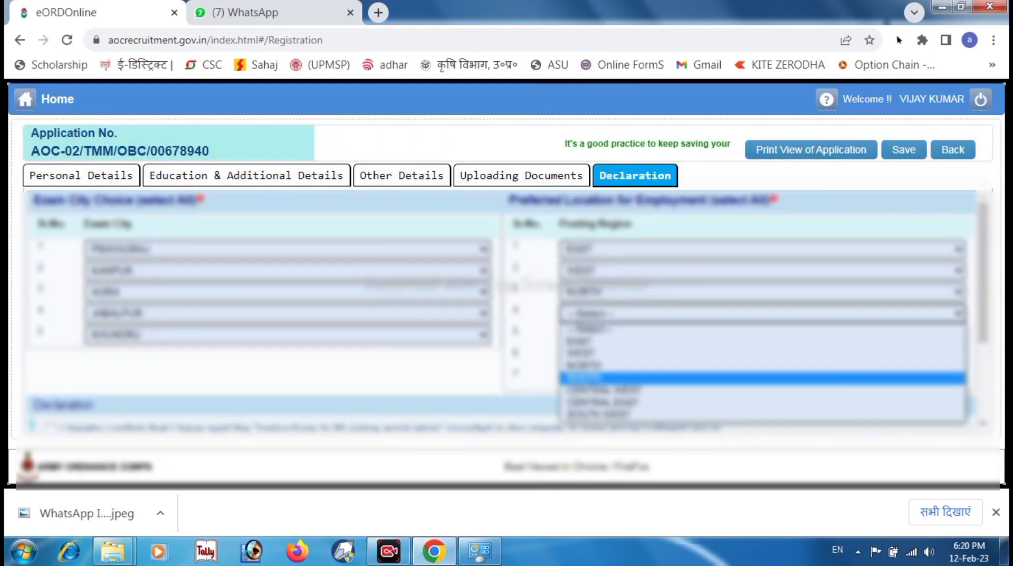
left_click(762, 377)
left_click(762, 335)
left_click(763, 412)
left_click(762, 356)
left_click(762, 445)
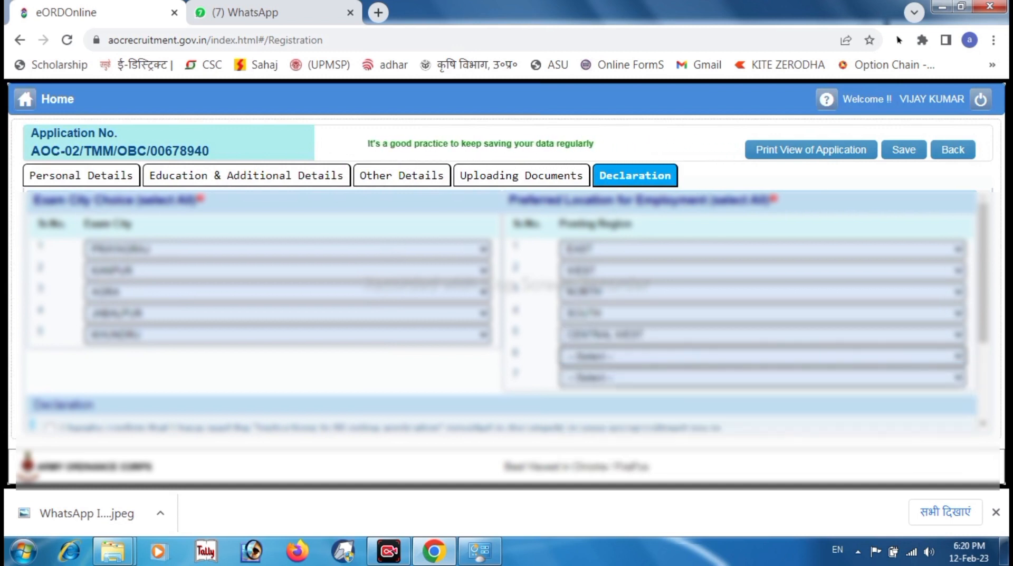
scroll(501, 311, "down", 1)
left_click(763, 303)
left_click(762, 407)
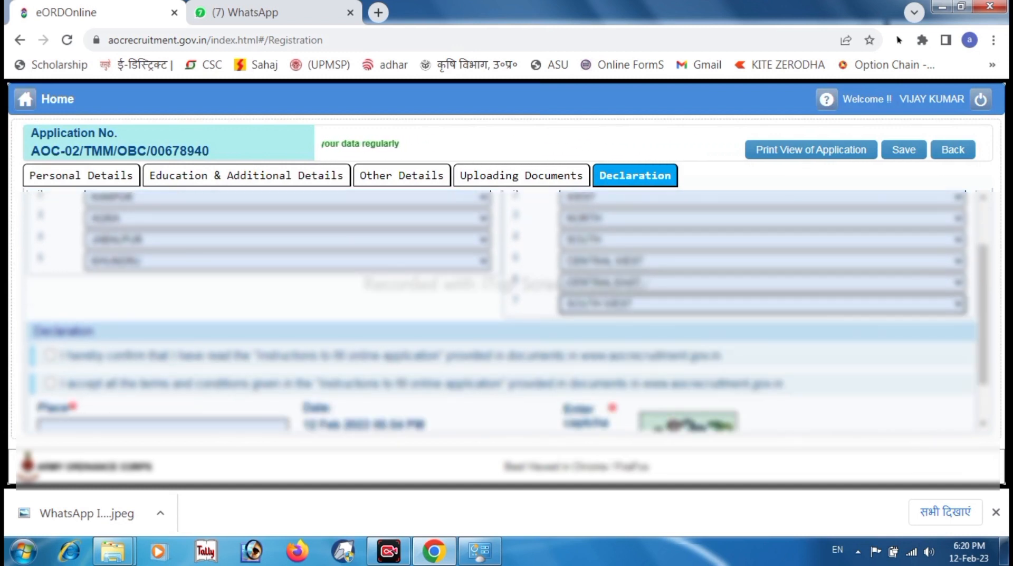
- Accept both declaration statements, and fill in UNCHAHAR as the place along with the captcha
scroll(502, 311, "up", 1)
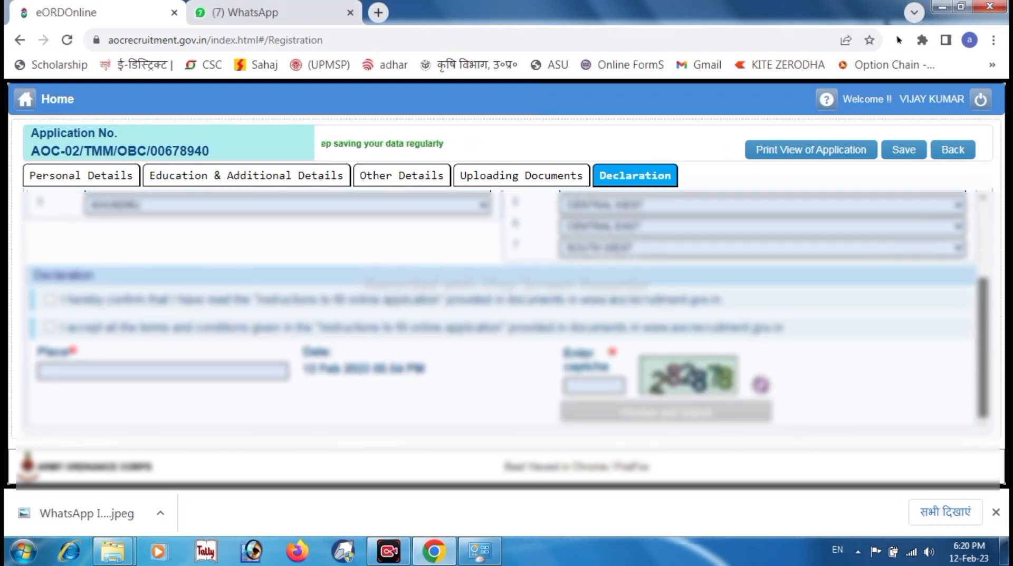
scroll(501, 311, "down", 3)
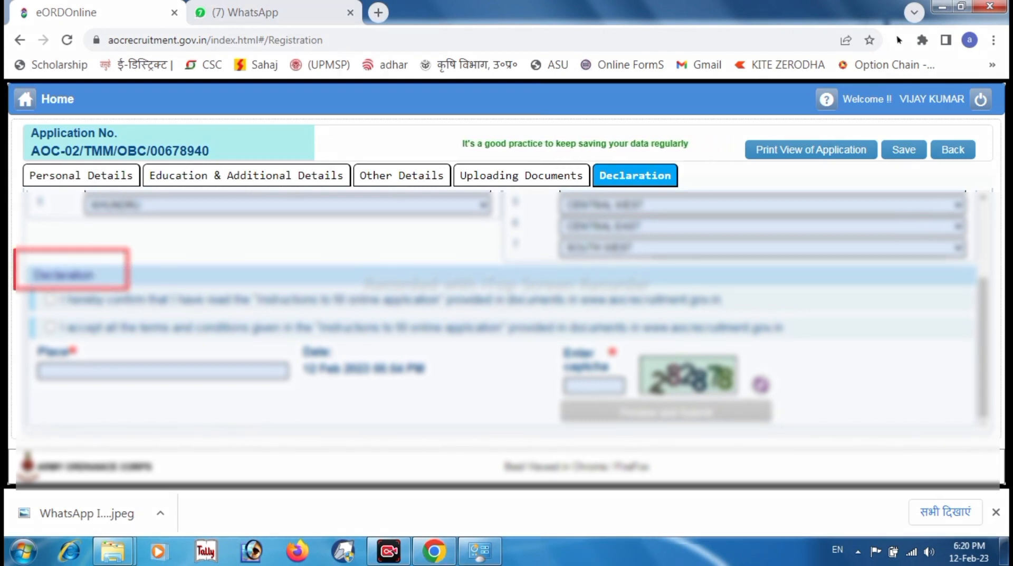
left_click(51, 327)
left_click(50, 299)
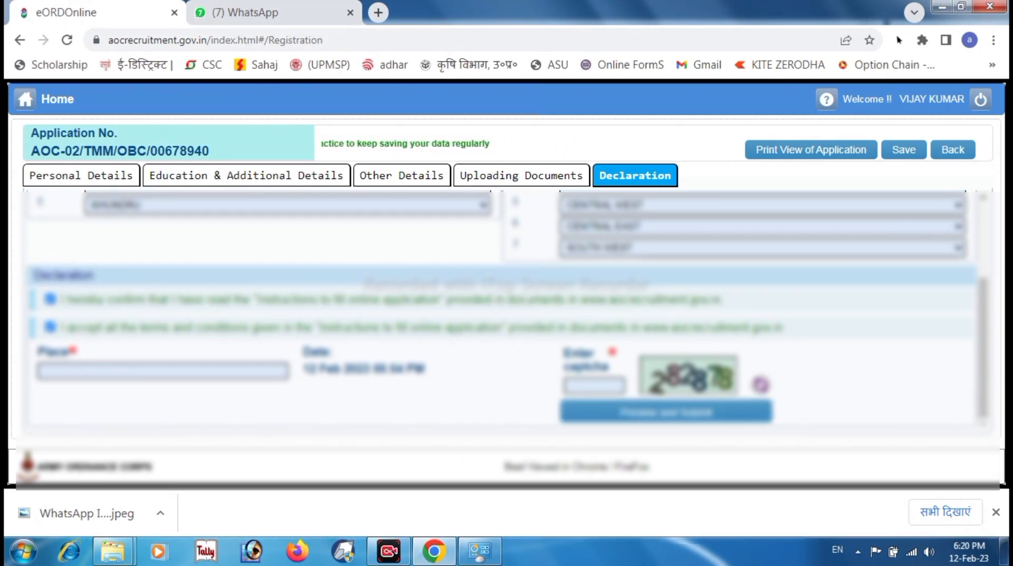
left_click(163, 371)
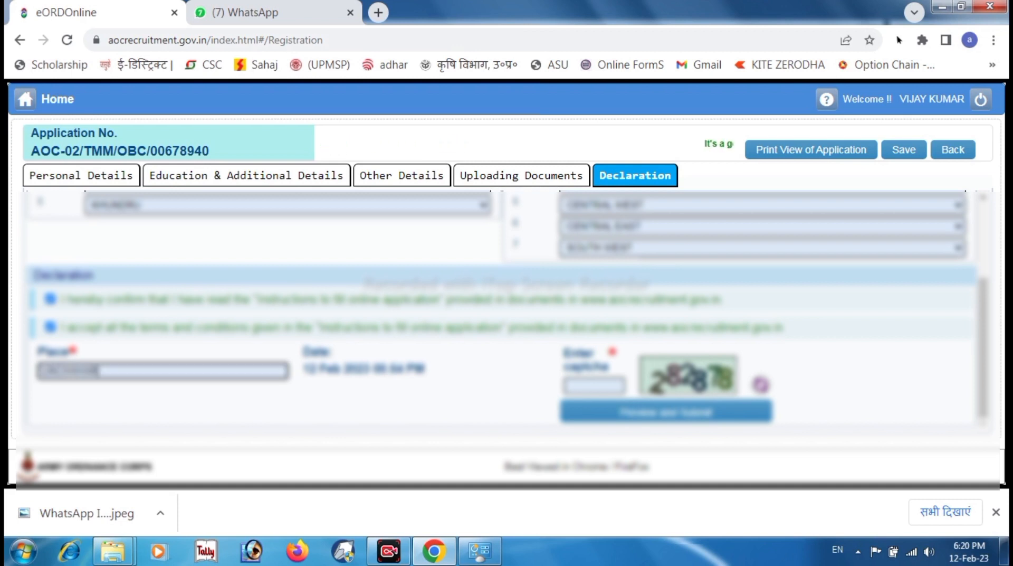
left_click(593, 386)
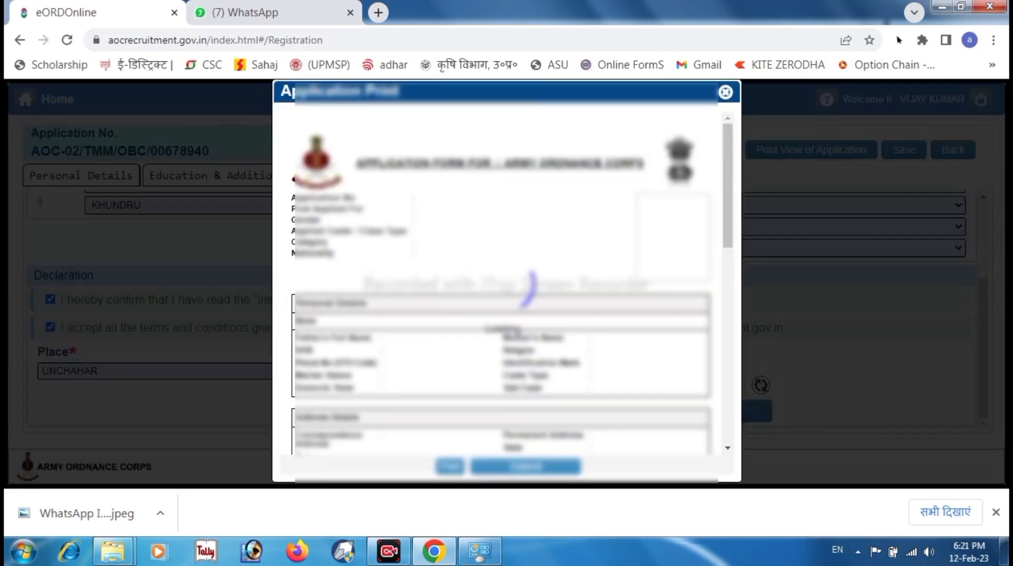
- Review the filled-in application preview, submit the application, and confirm the final submission
scroll(506, 285, "down", 9)
scroll(502, 279, "down", 3)
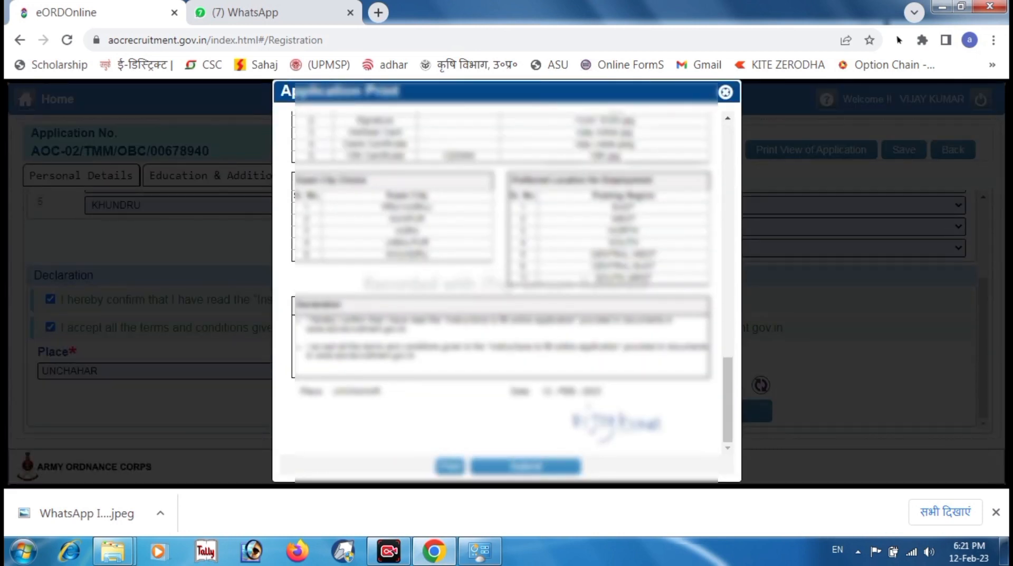
scroll(502, 280, "up", 15)
left_click(526, 466)
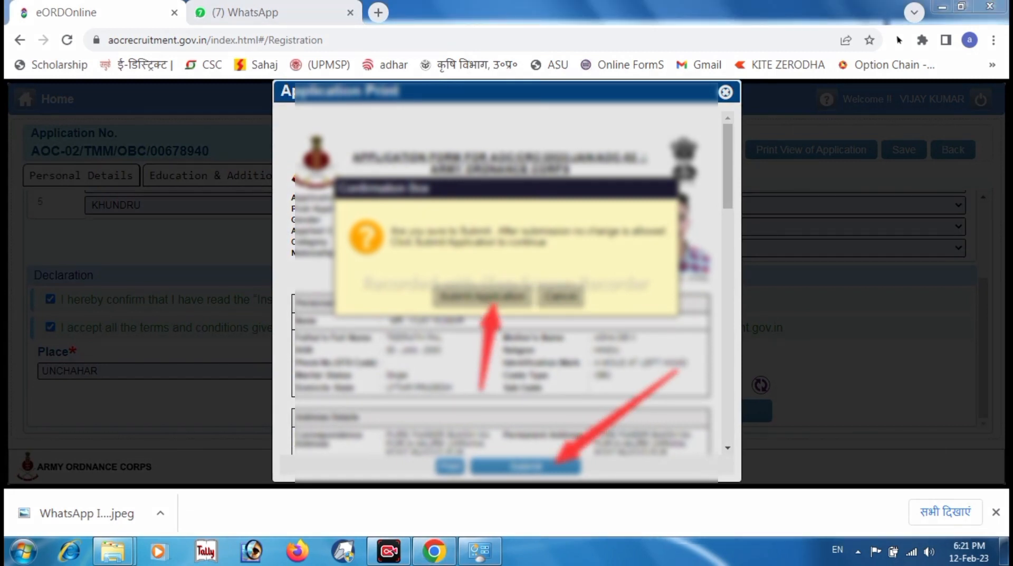
left_click(482, 297)
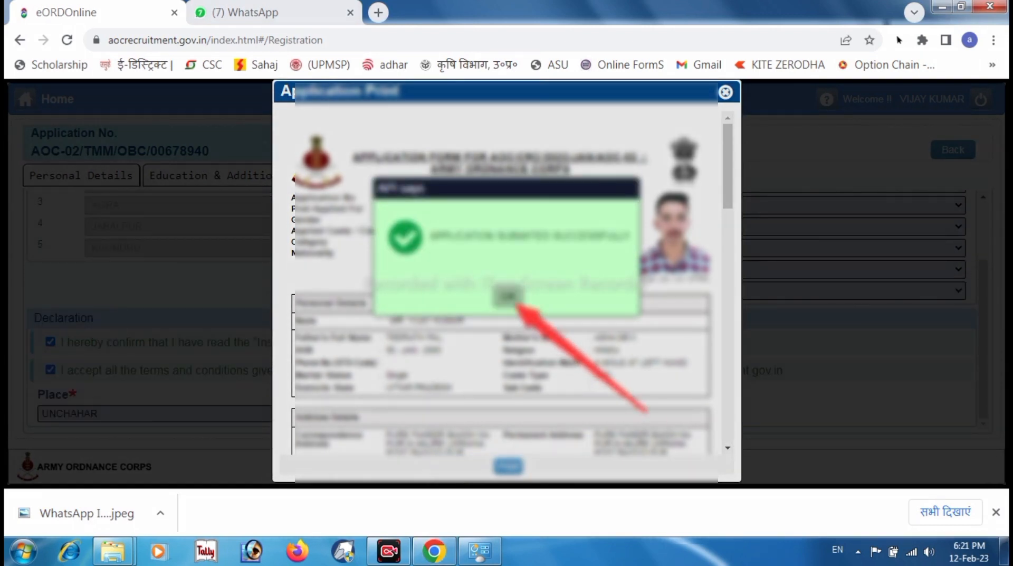
left_click(508, 296)
- Check the submitted form's preview, and open the downloaded application PDF to look through its pages
scroll(509, 296, "down", 13)
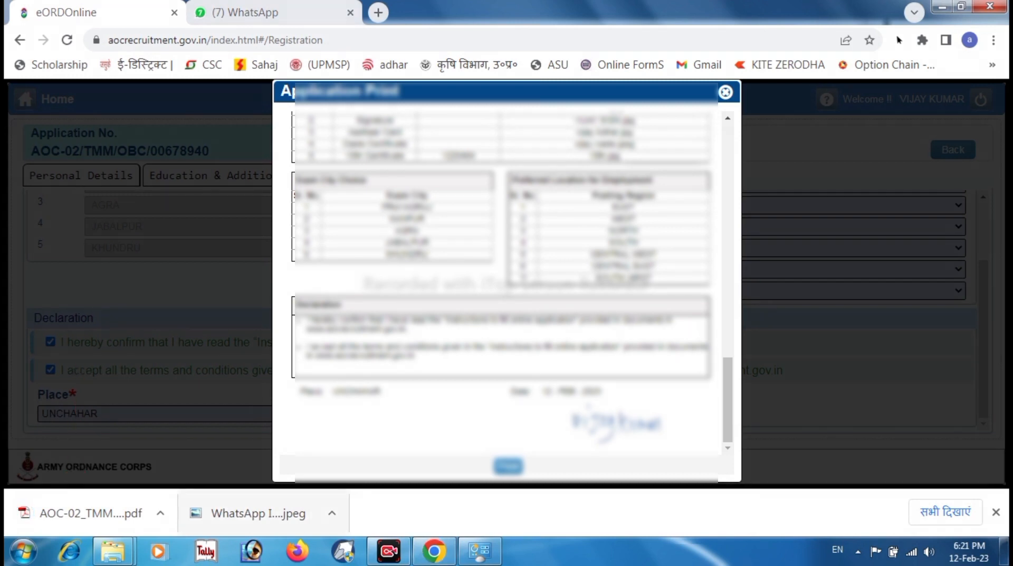
left_click(90, 512)
scroll(611, 304, "down", 17)
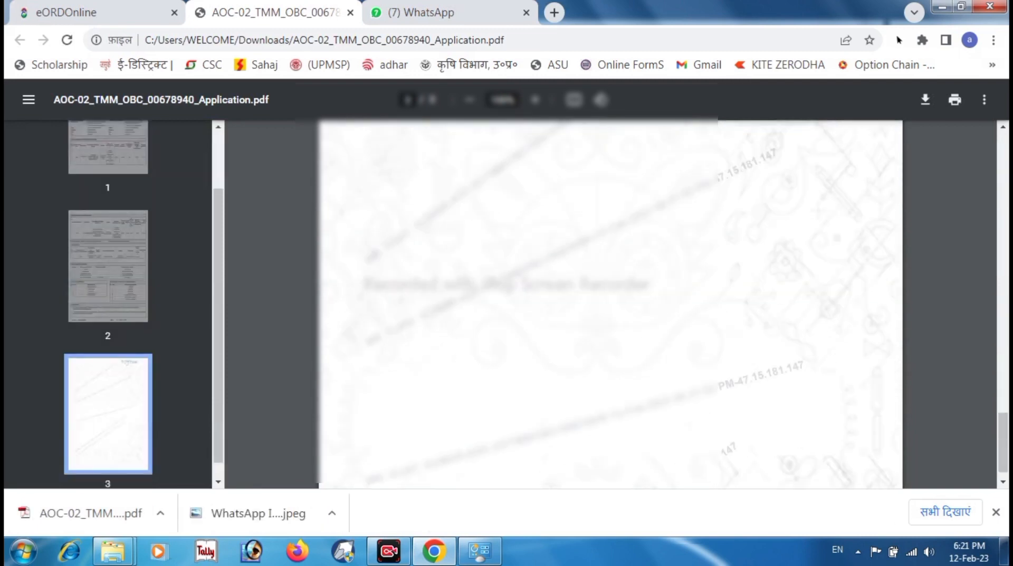
scroll(611, 303, "up", 16)
- Start printing the application PDF and set the paper size to A4 210 x 297 mm
left_click(955, 99)
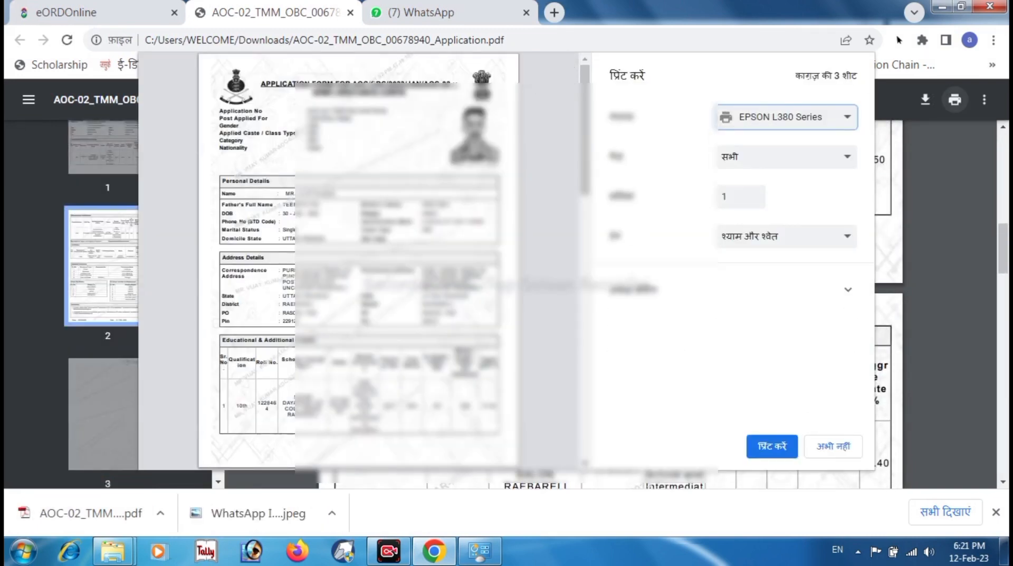
left_click(848, 289)
left_click(813, 342)
left_click(760, 90)
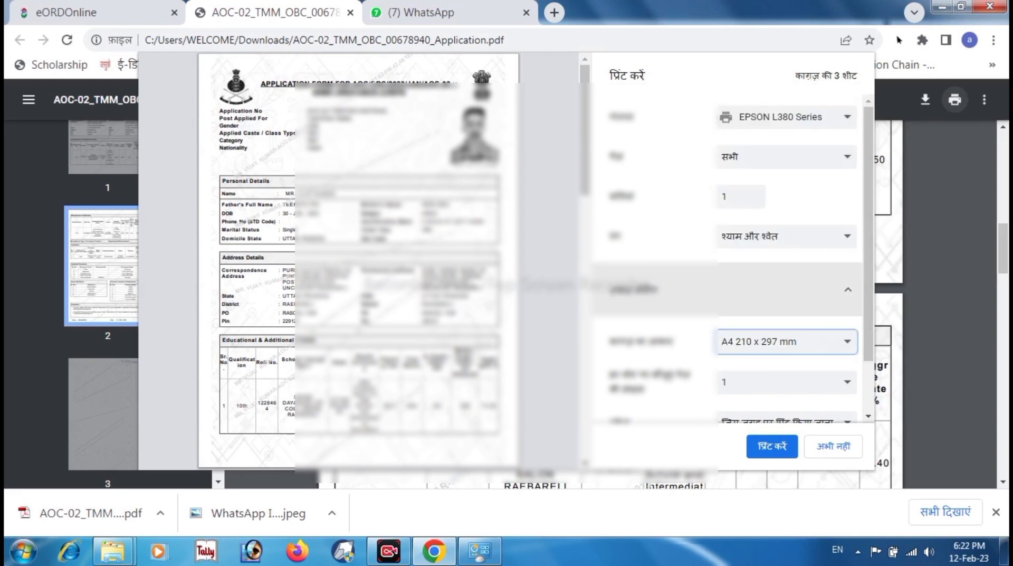
- Set the print scaling to डिफ़ॉल्ट (Default) and check the pages in the print preview
scroll(786, 264, "down", 1)
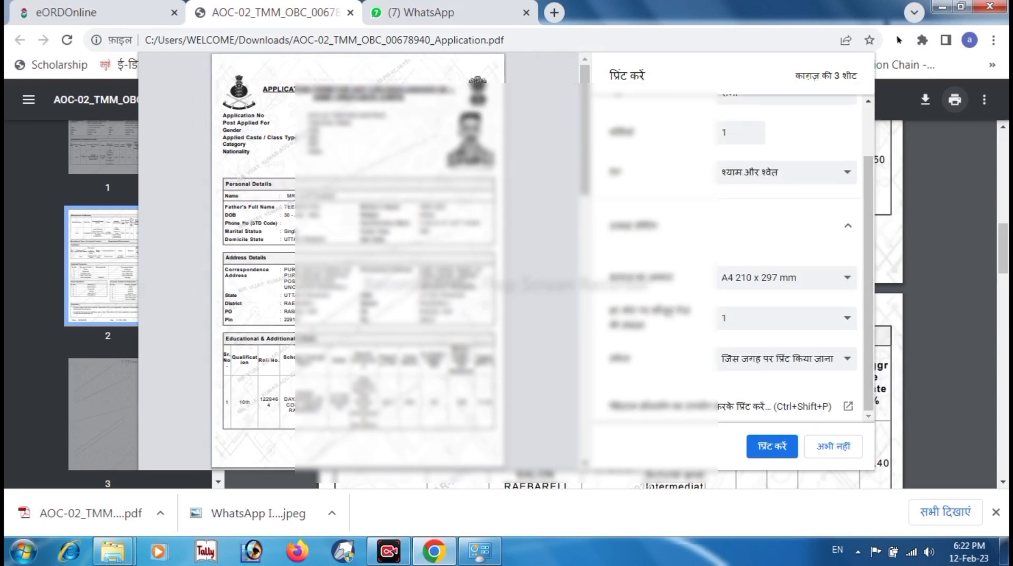
scroll(359, 263, "down", 7)
left_click(786, 358)
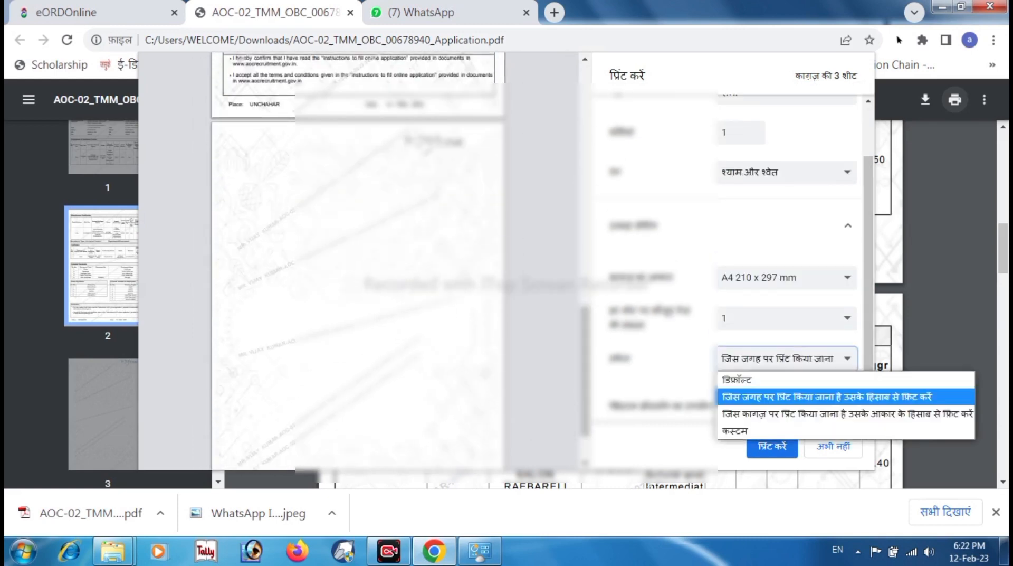
left_click(747, 375)
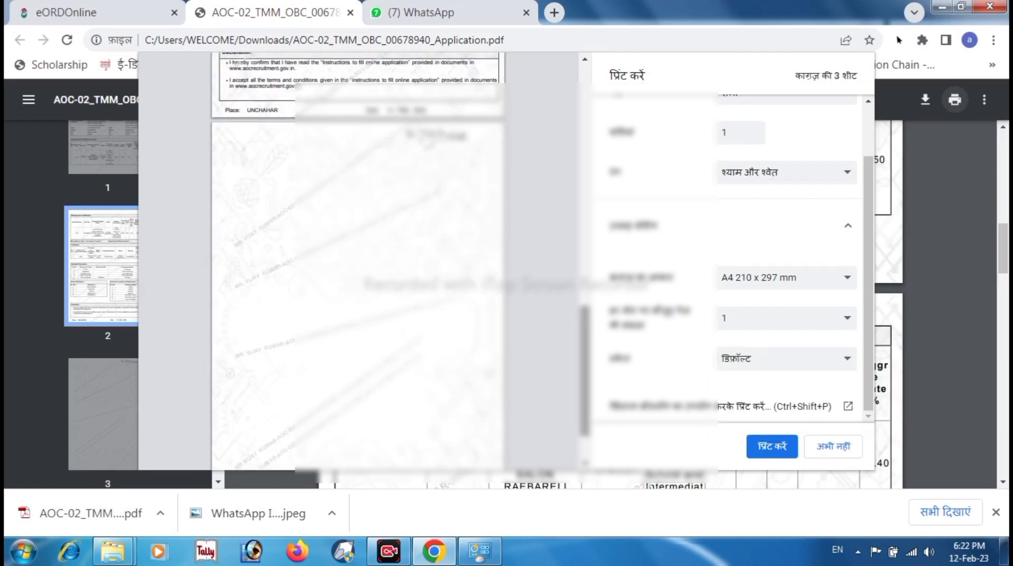
scroll(359, 264, "up", 10)
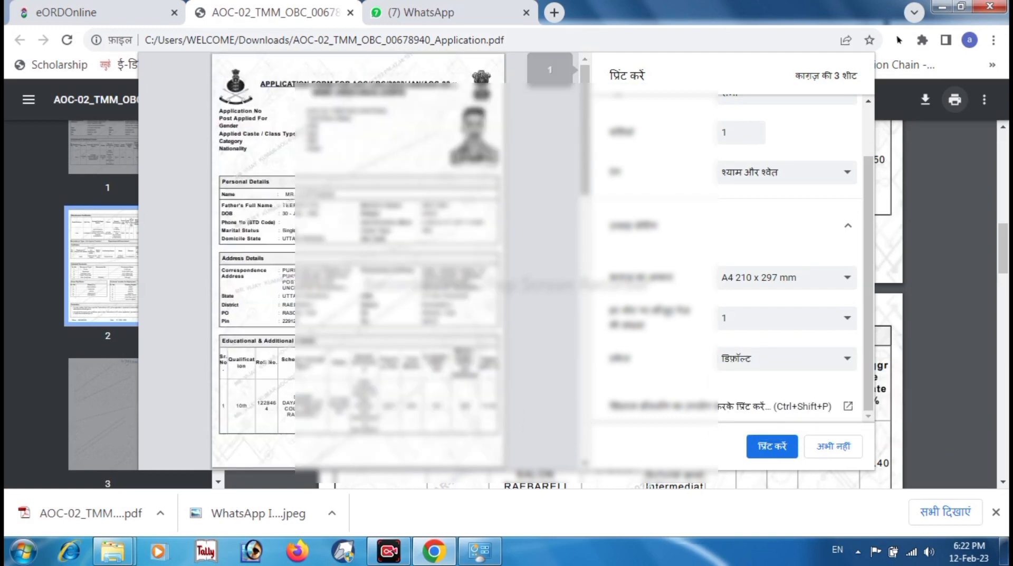